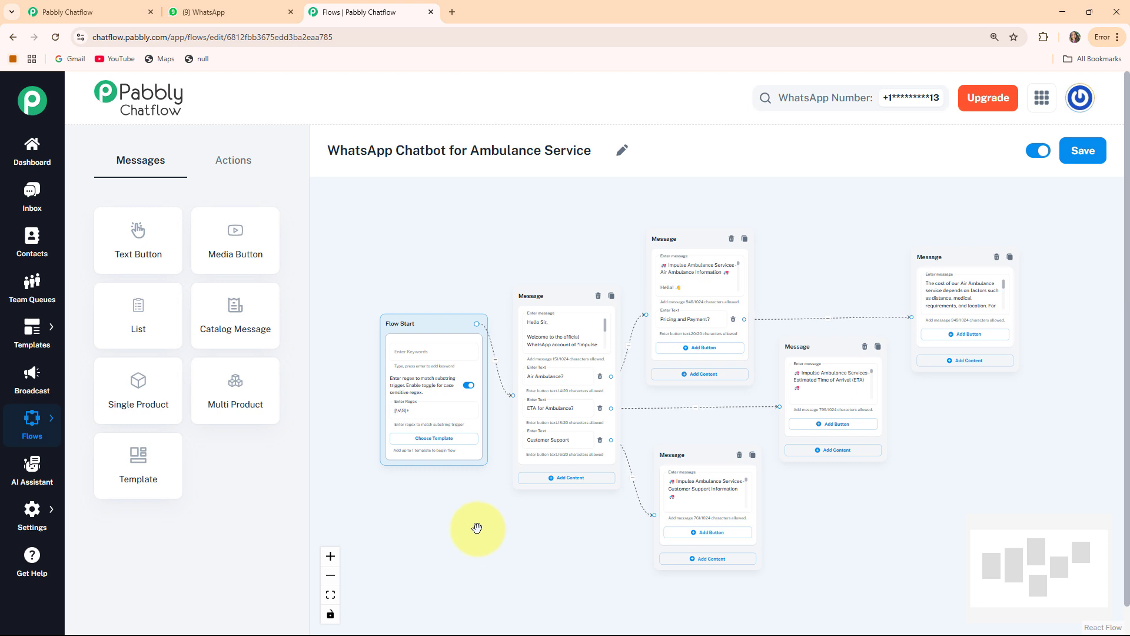
Step: Switch to WhatsApp Web, send "help" in the Ambulance Service chat and choose the "Air Ambulance?" reply option
{"action": "left_click", "coordinate": [224, 13]}
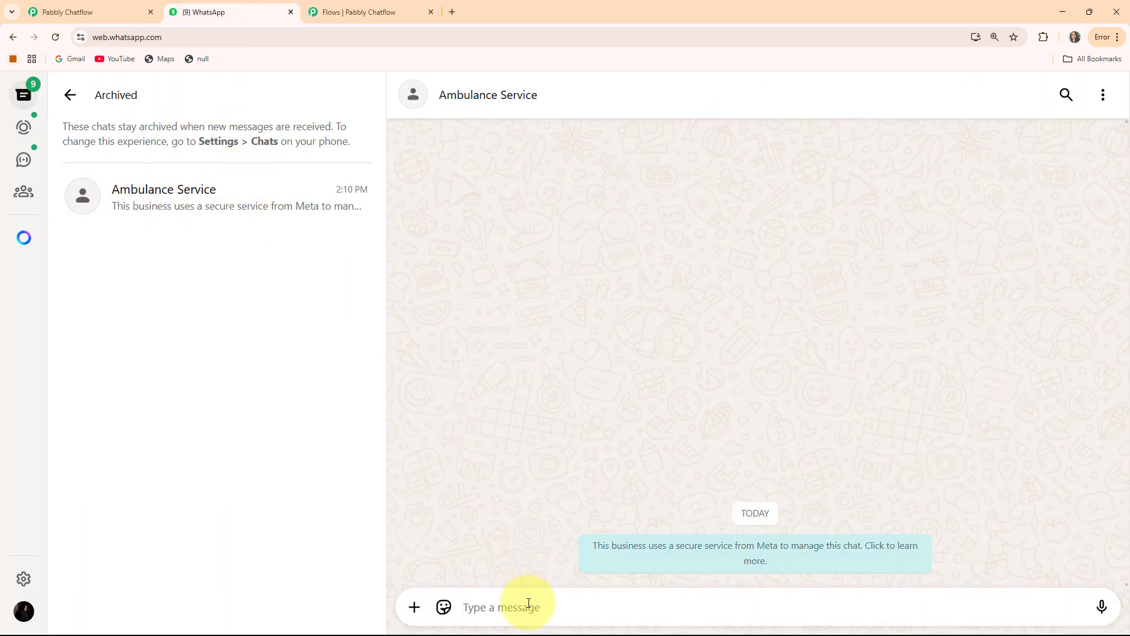
{"action": "type", "text": "h"}
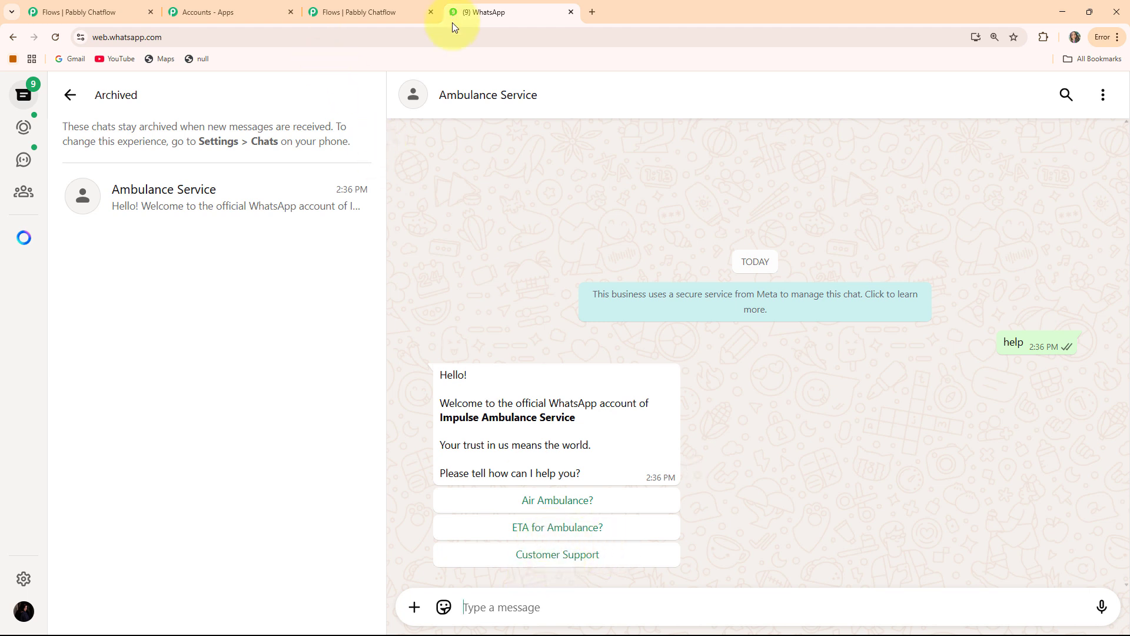
{"action": "left_click", "coordinate": [564, 500]}
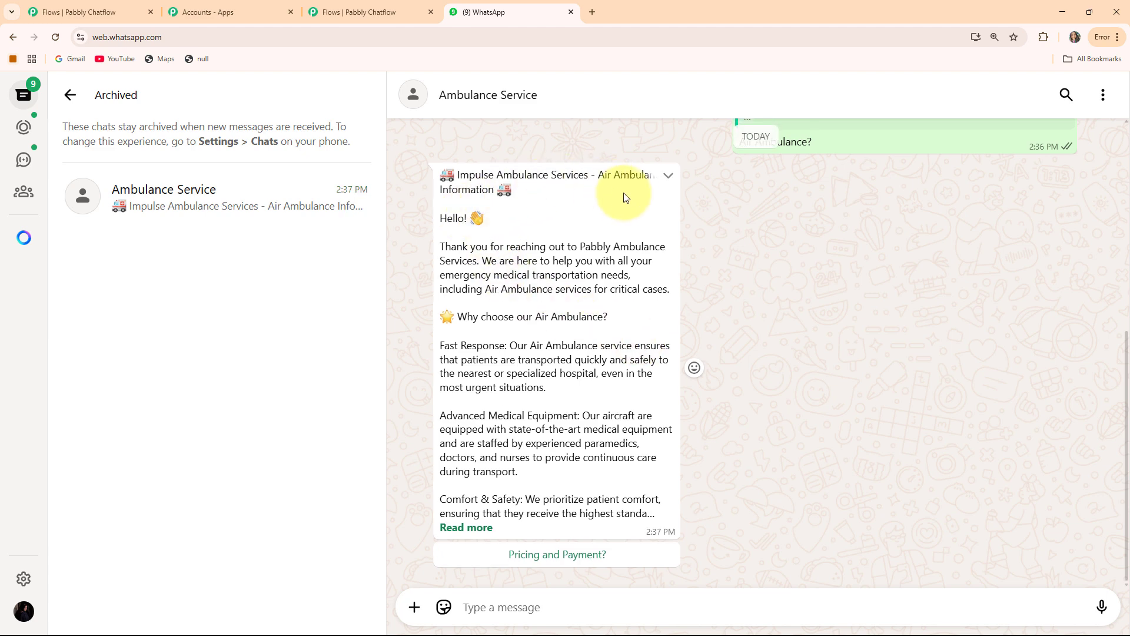
Step: Expand the full Air Ambulance message, choose "Pricing and Payment?" and review the chatbot conversation
{"action": "left_click", "coordinate": [478, 528]}
{"action": "scroll", "coordinate": [550, 429], "scroll_direction": "down", "scroll_amount": 2}
{"action": "left_click", "coordinate": [575, 555]}
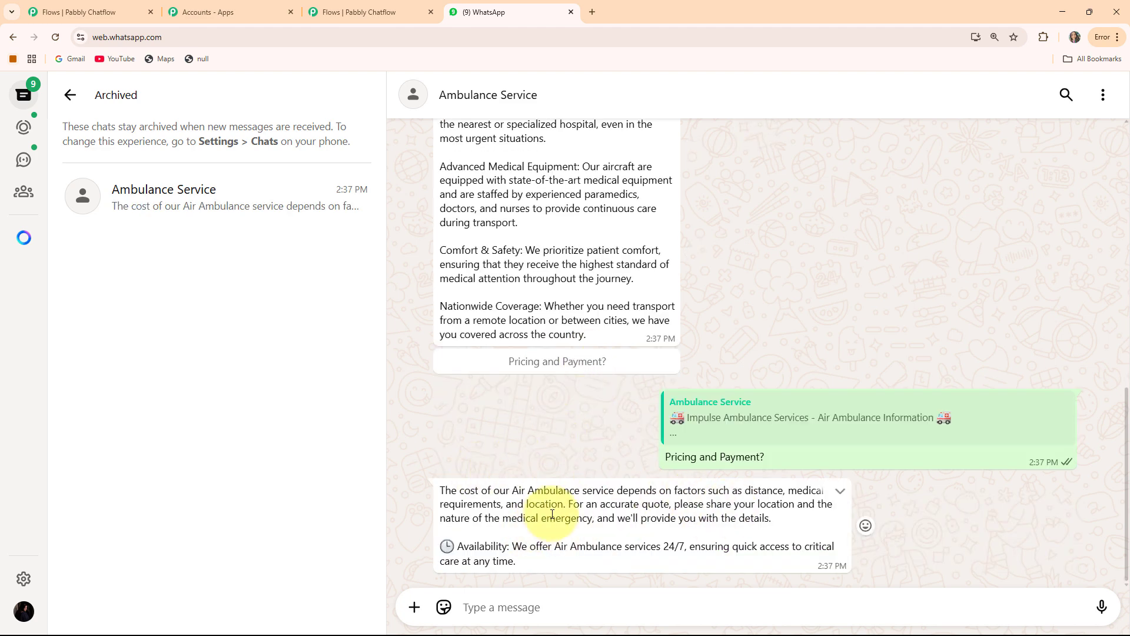
{"action": "scroll", "coordinate": [606, 384], "scroll_direction": "up", "scroll_amount": 10}
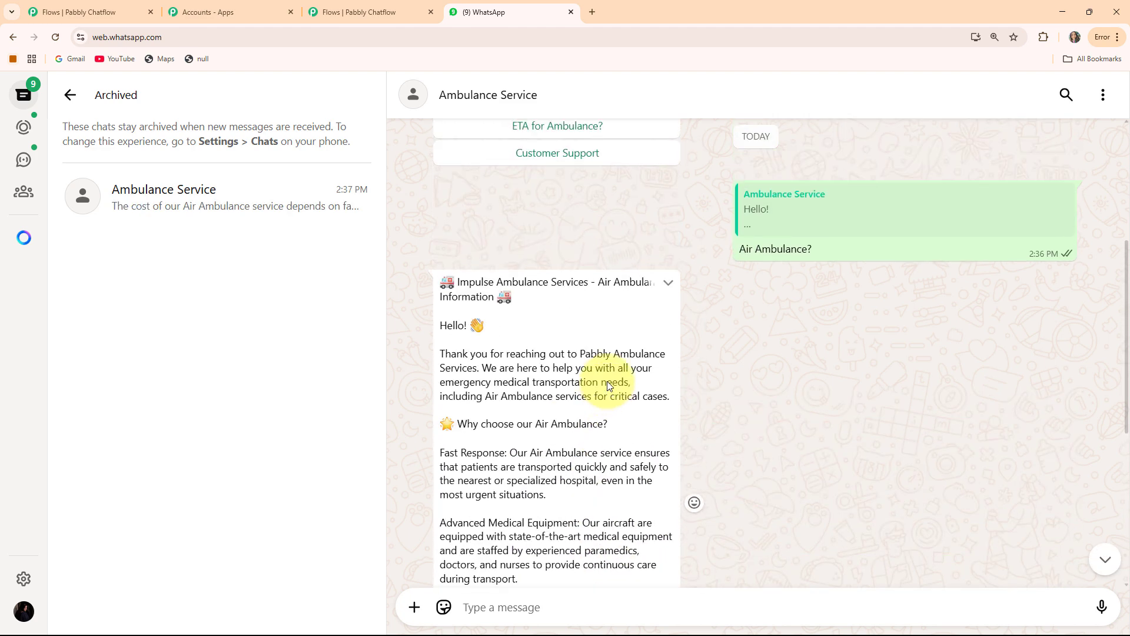
{"action": "scroll", "coordinate": [497, 383], "scroll_direction": "down", "scroll_amount": 7}
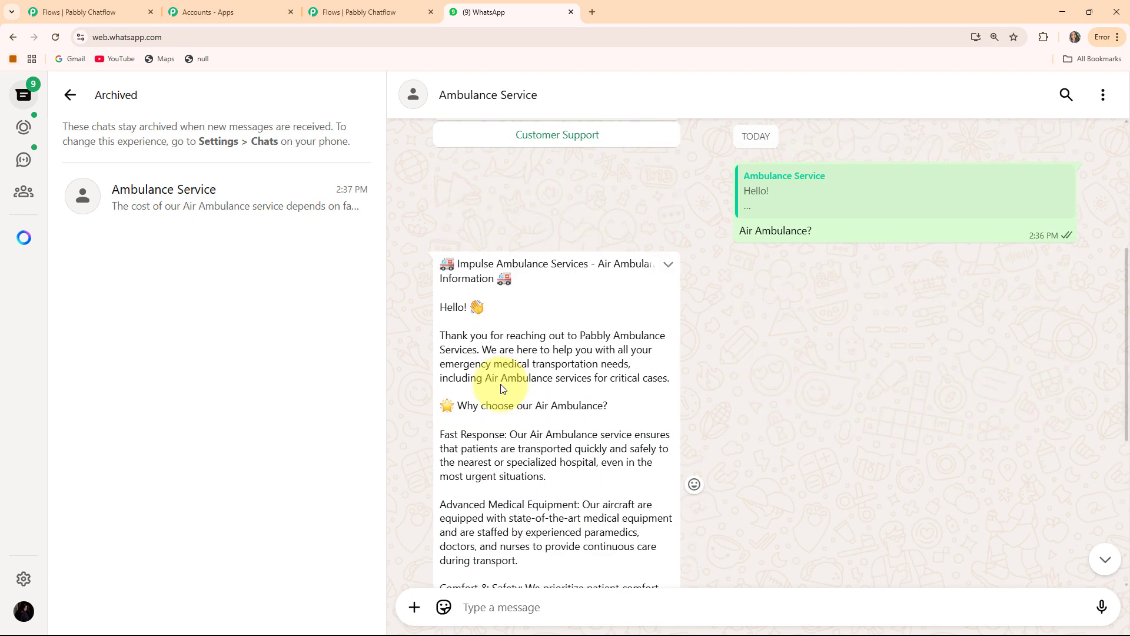
{"action": "scroll", "coordinate": [498, 384], "scroll_direction": "down", "scroll_amount": 2}
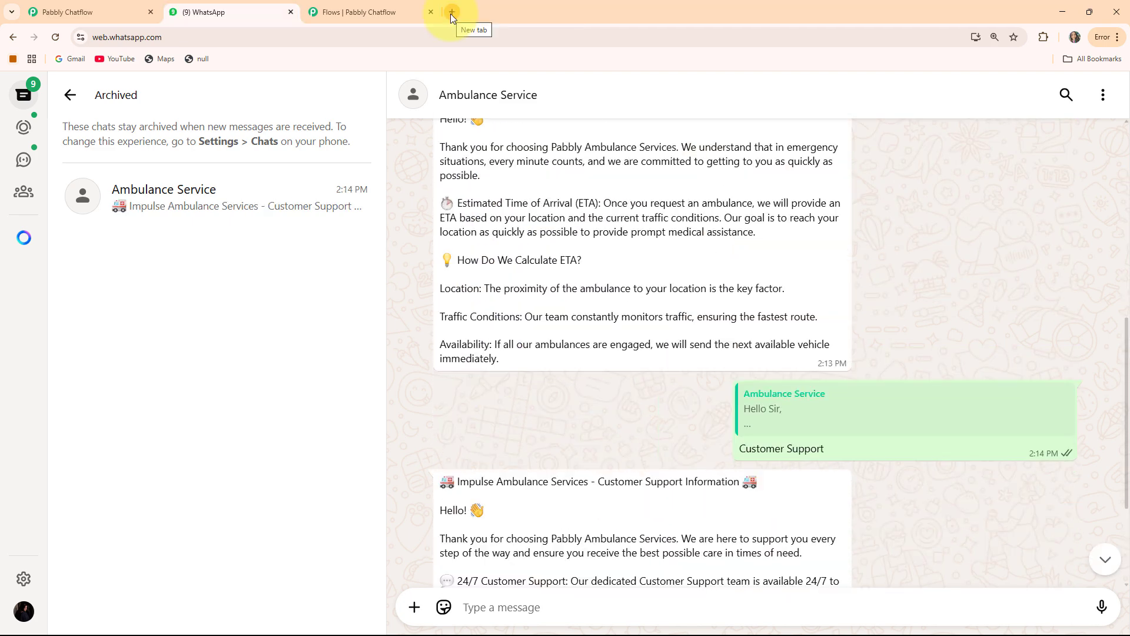
Step: Load pabbly.com/chatflow in a new browser tab and close the existing Flows tab
{"action": "left_click", "coordinate": [450, 13]}
{"action": "left_click", "coordinate": [292, 43]}
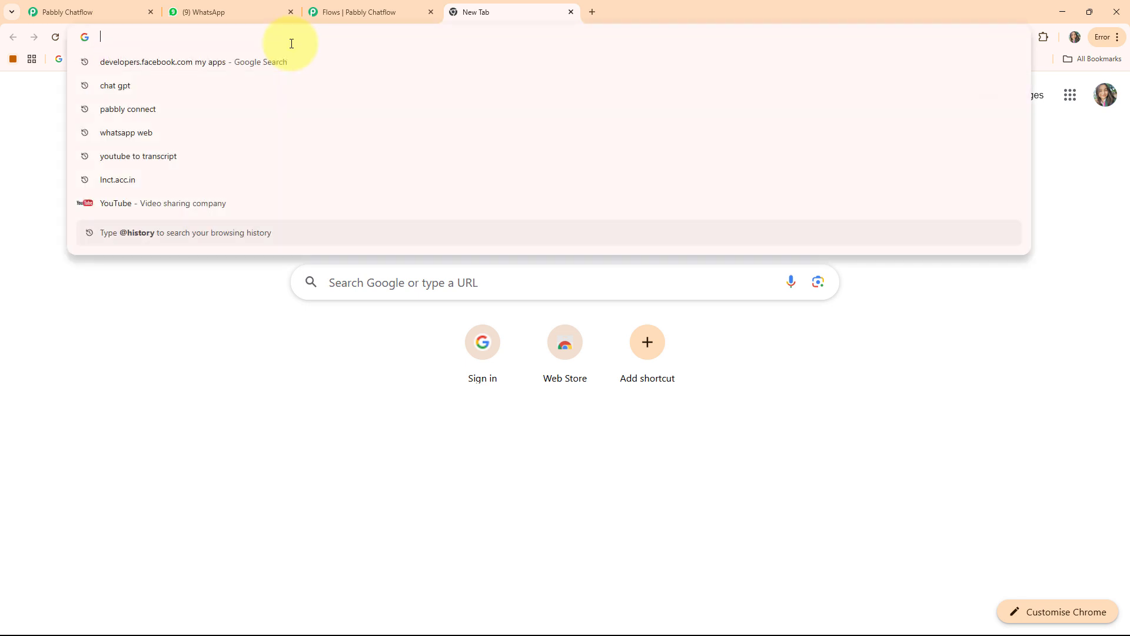
{"action": "type", "text": "pabbly.com/chatflow"}
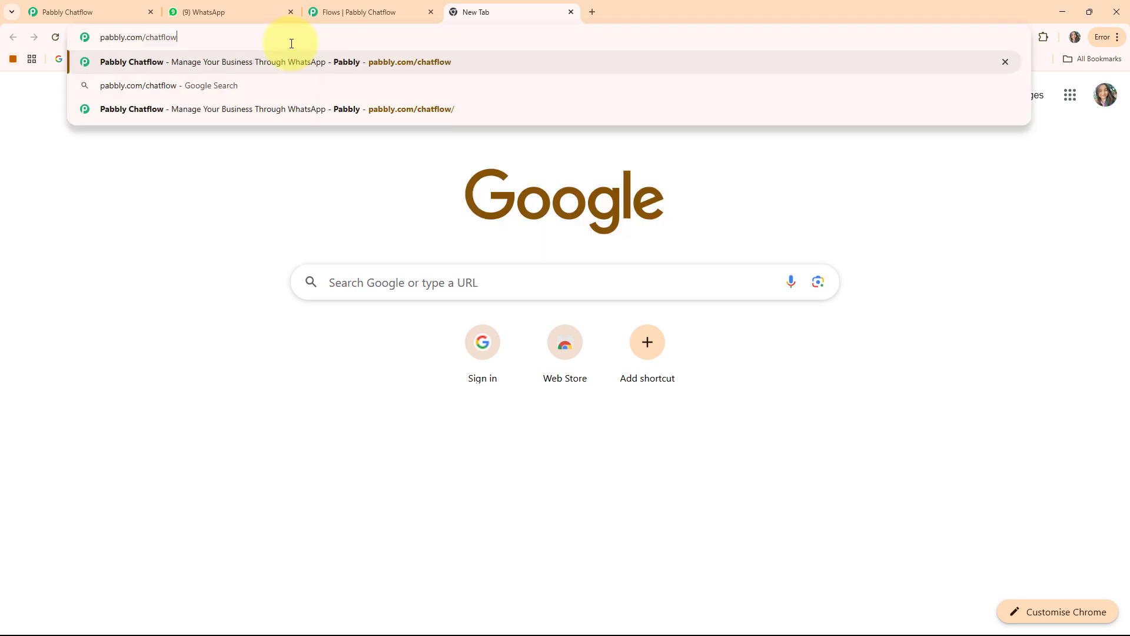
{"action": "key", "text": "Return"}
{"action": "middle_click", "coordinate": [309, 16]}
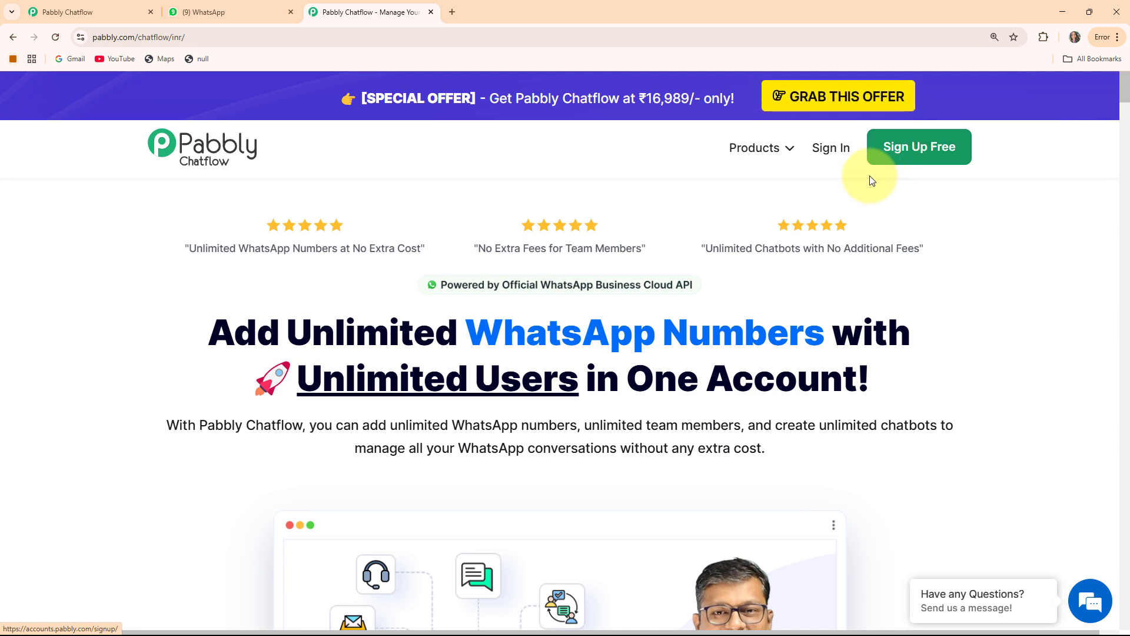
Step: Sign in to Pabbly, access Pabbly Chatflow and choose Manual Token Connect for adding a WhatsApp number
{"action": "left_click", "coordinate": [831, 149]}
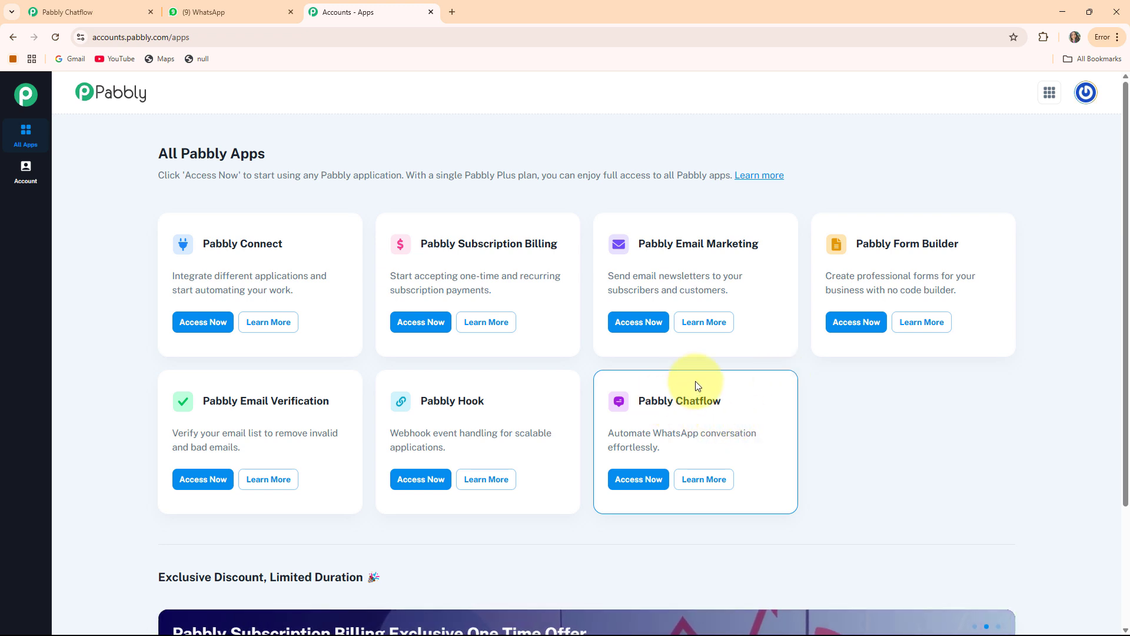
{"action": "left_click", "coordinate": [628, 477]}
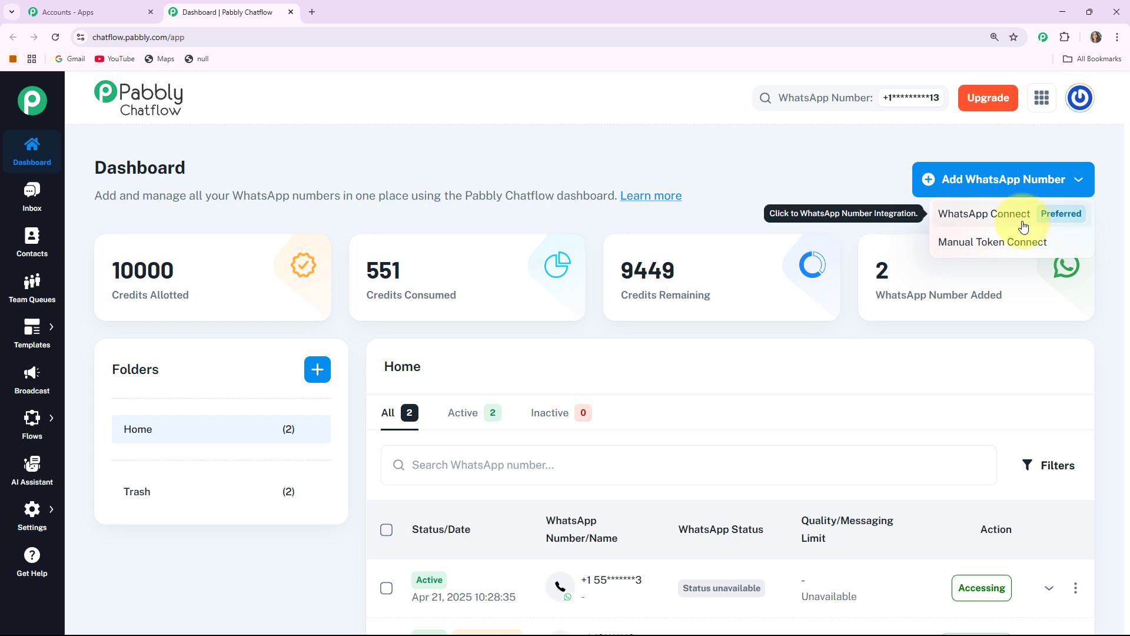
{"action": "left_click", "coordinate": [1015, 251]}
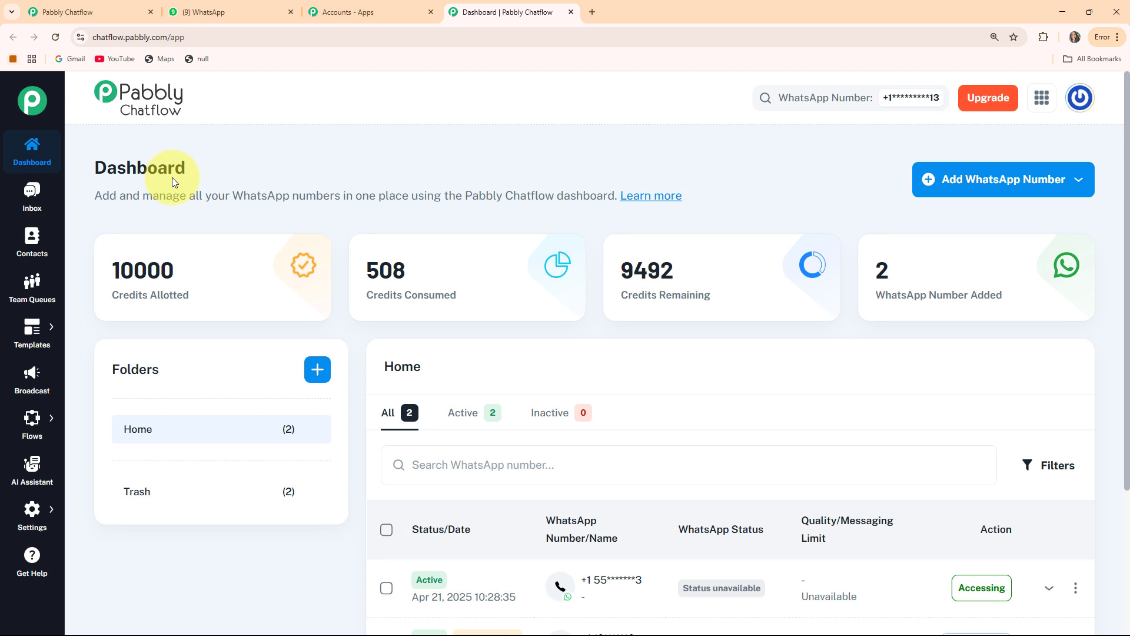
Step: Review the dashboard's credit cards, folders and WhatsApp number list, and the test contact's conversation in the inbox
{"action": "mouse_move", "coordinate": [311, 241]}
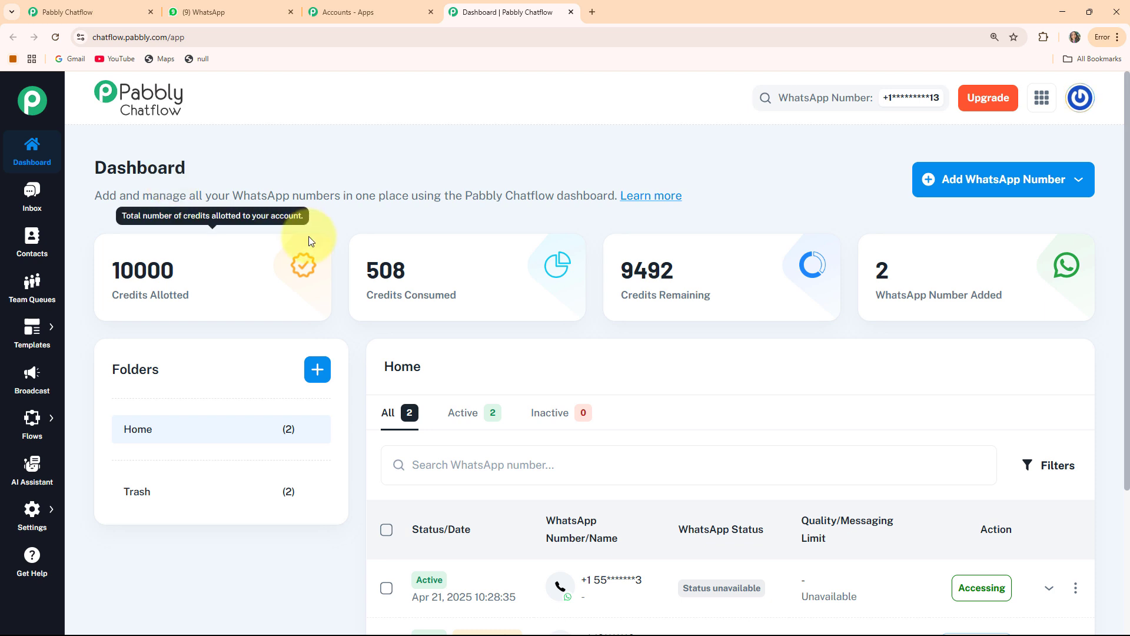
{"action": "scroll", "coordinate": [273, 399], "scroll_direction": "down", "scroll_amount": 1}
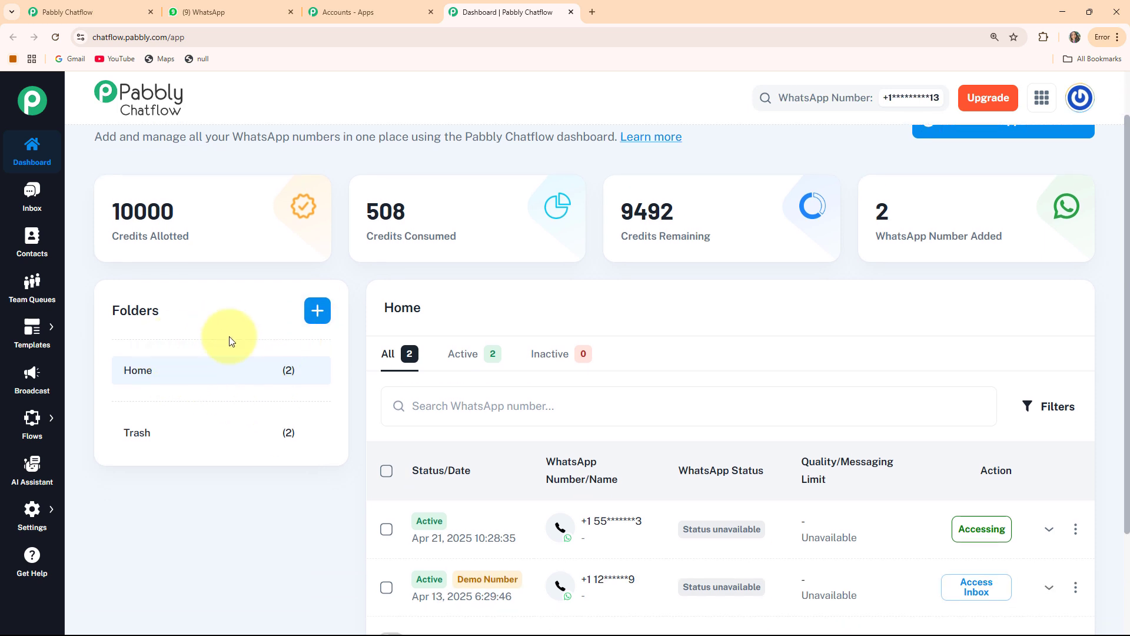
{"action": "scroll", "coordinate": [499, 447], "scroll_direction": "down", "scroll_amount": 2}
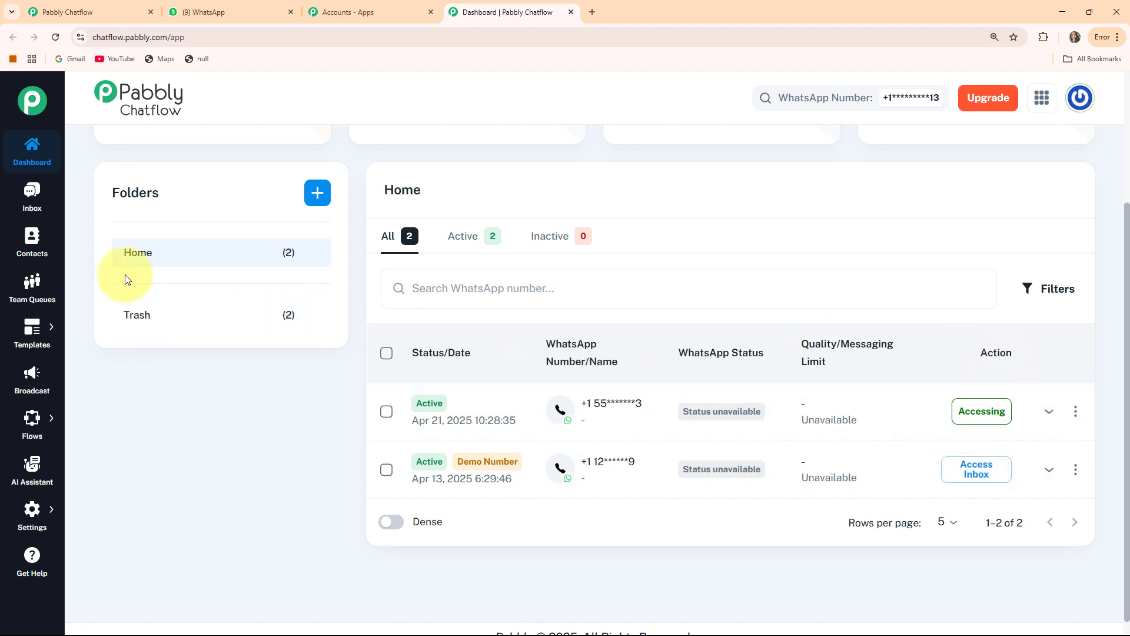
{"action": "left_click", "coordinate": [41, 215]}
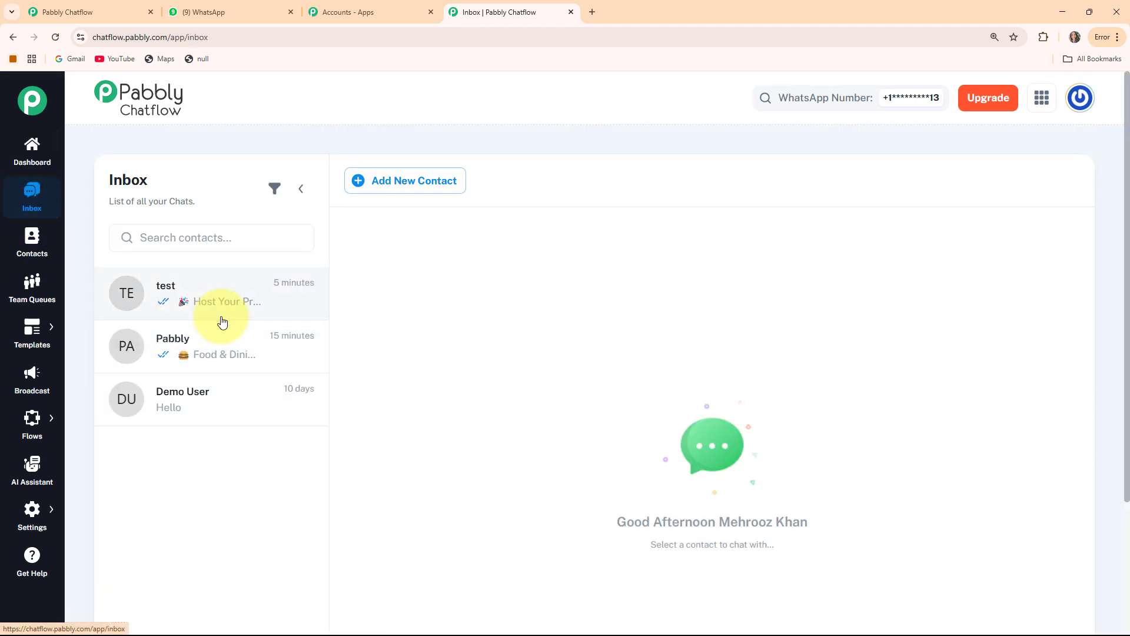
{"action": "left_click", "coordinate": [222, 321]}
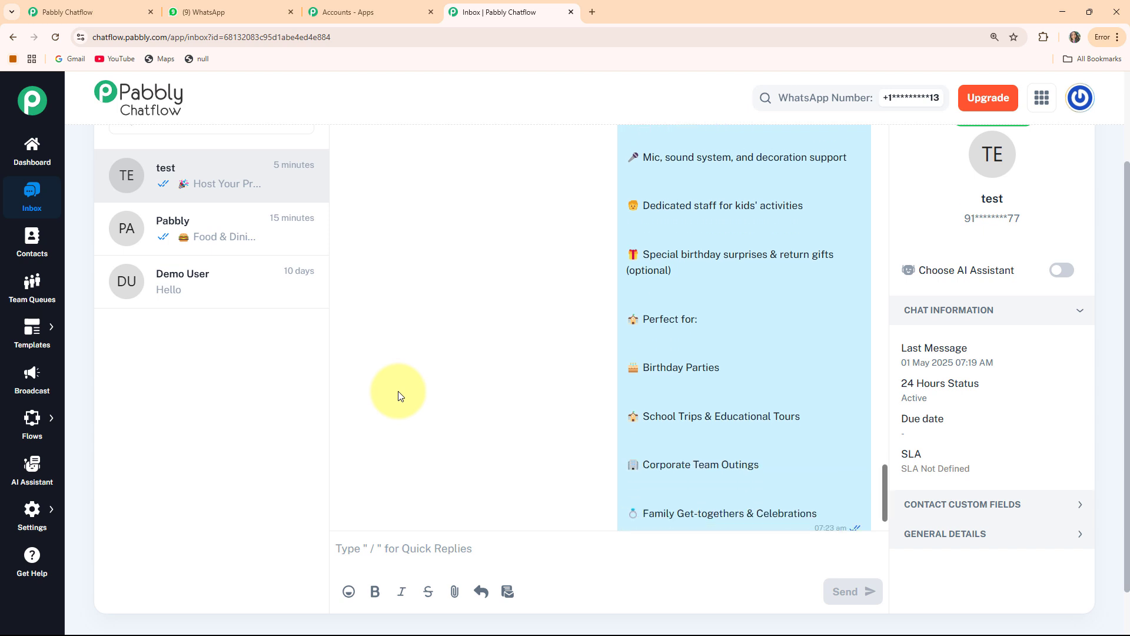
Step: Look through the Contacts, Team Queues, Templates and Broadcast pages
{"action": "left_click", "coordinate": [46, 254]}
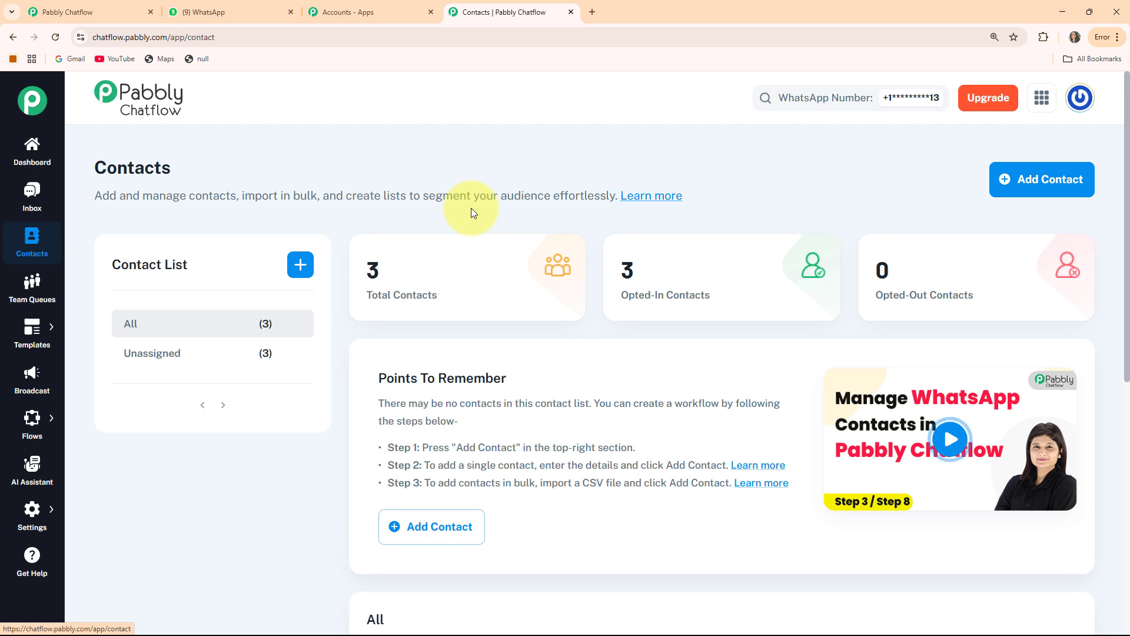
{"action": "left_click", "coordinate": [16, 309]}
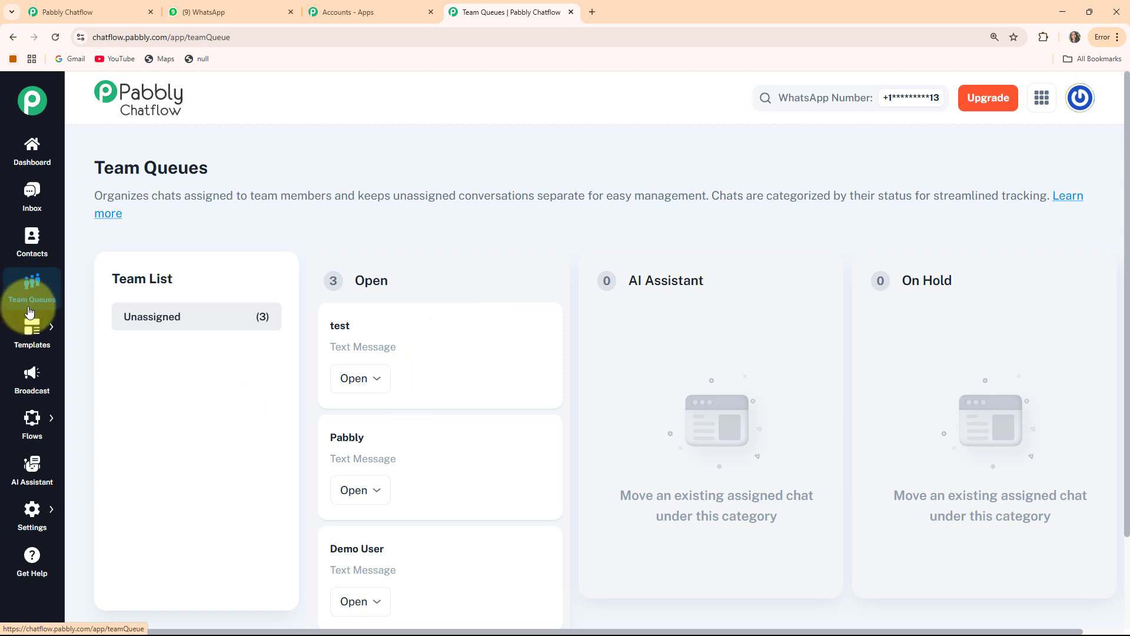
{"action": "mouse_move", "coordinate": [31, 324]}
{"action": "left_click", "coordinate": [89, 322]}
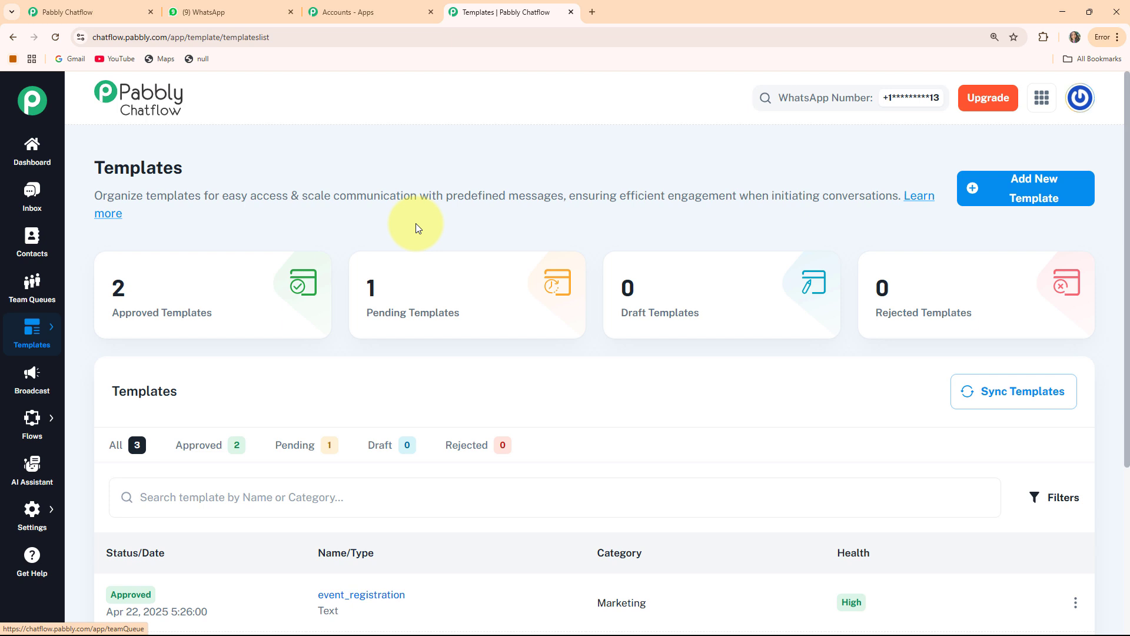
{"action": "left_click", "coordinate": [25, 384]}
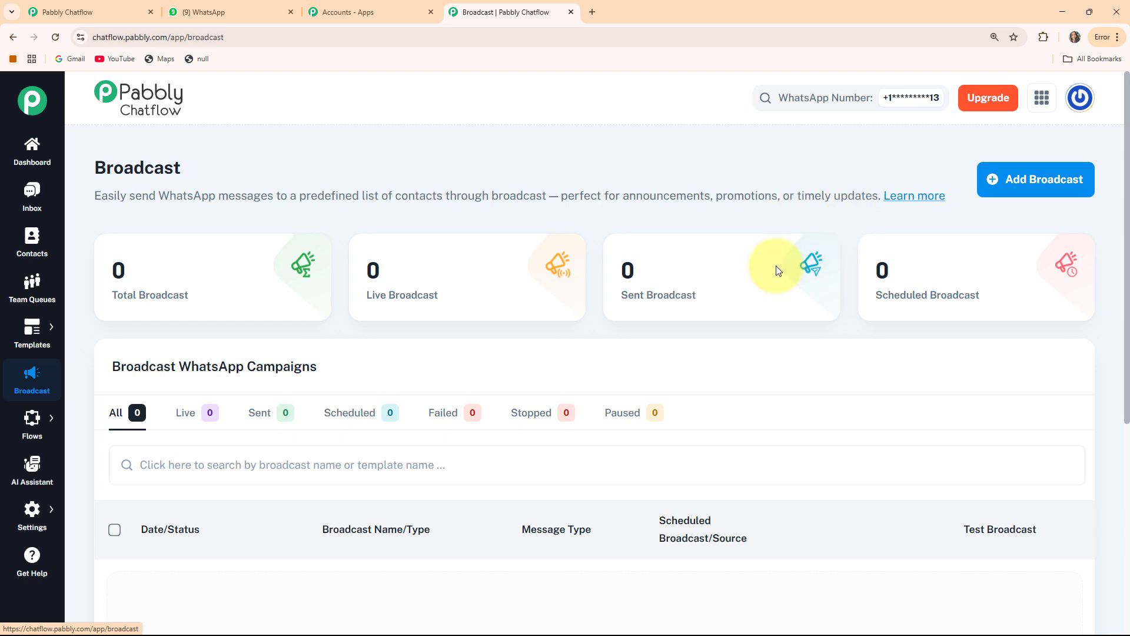
Step: Look through the Flows and AI Assistant pages, the available settings, and the Help & Tutorials page
{"action": "mouse_move", "coordinate": [33, 413]}
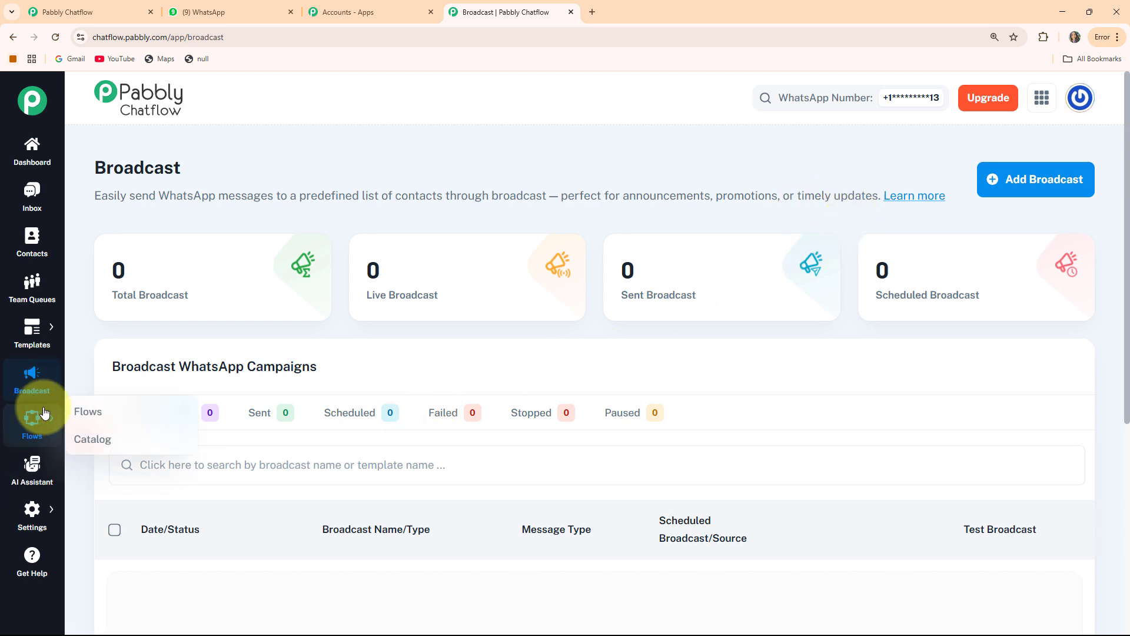
{"action": "left_click", "coordinate": [78, 414]}
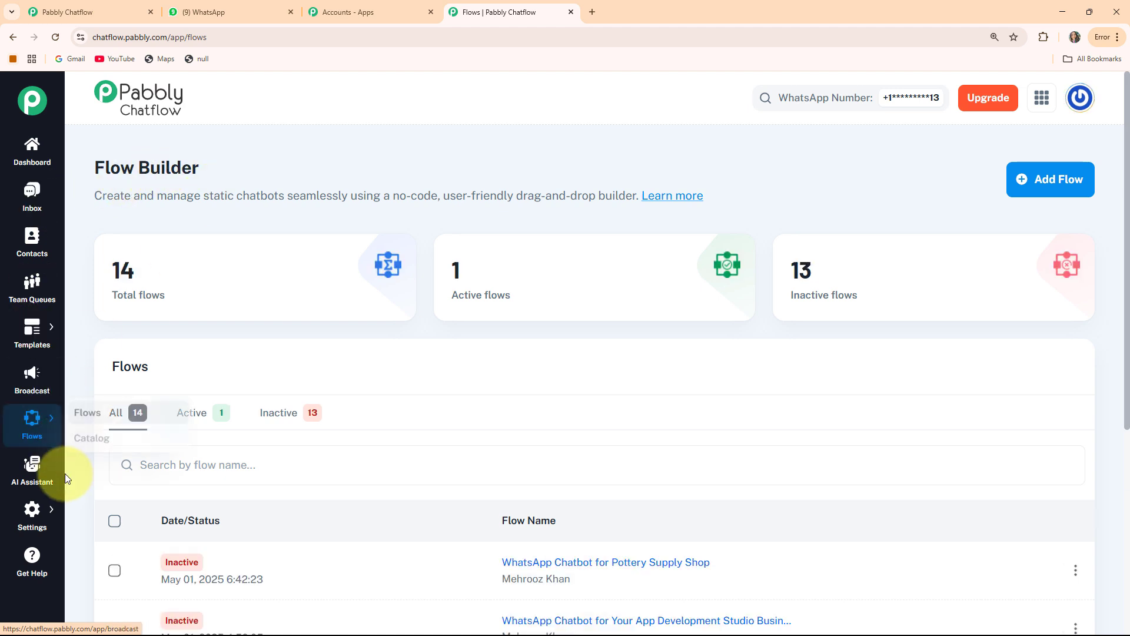
{"action": "left_click", "coordinate": [34, 471]}
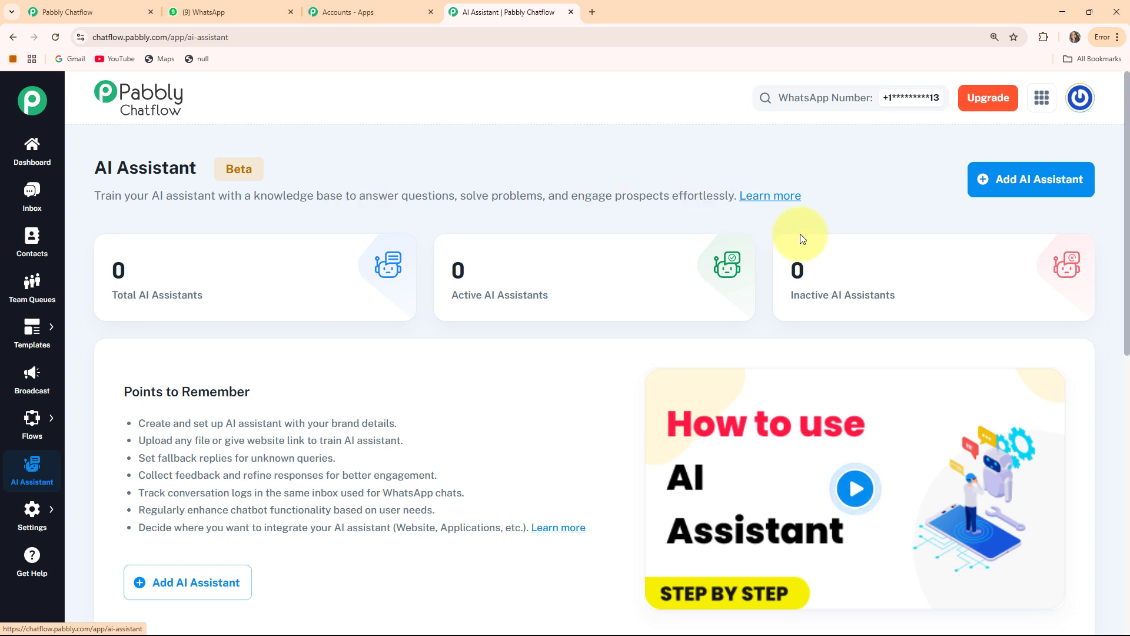
{"action": "scroll", "coordinate": [791, 250], "scroll_direction": "down", "scroll_amount": 2}
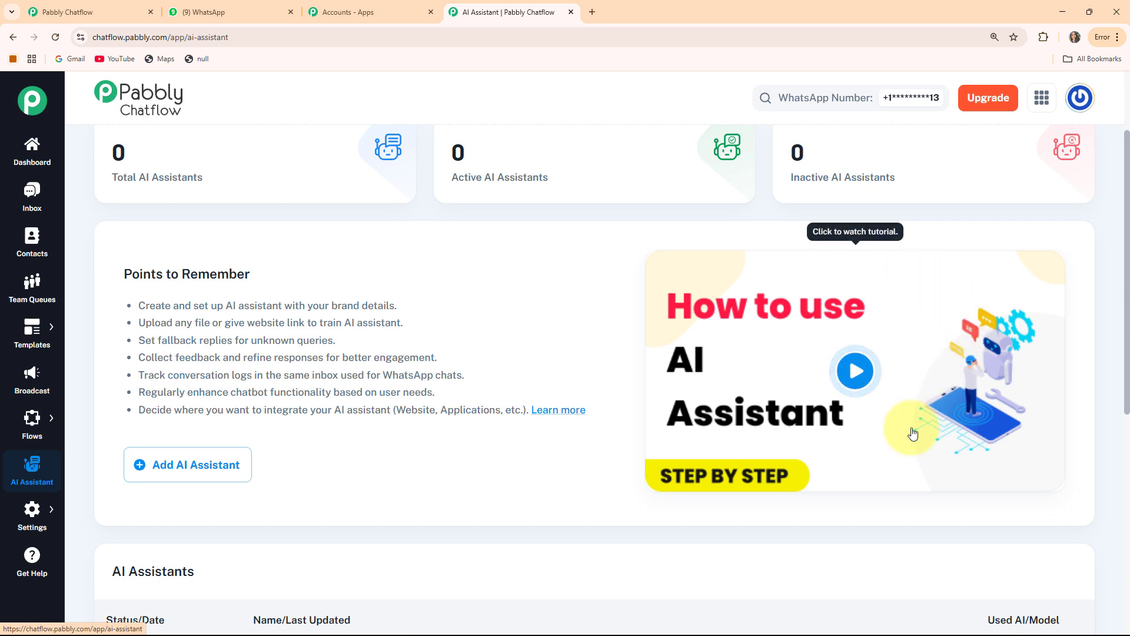
{"action": "scroll", "coordinate": [268, 421], "scroll_direction": "up", "scroll_amount": 2}
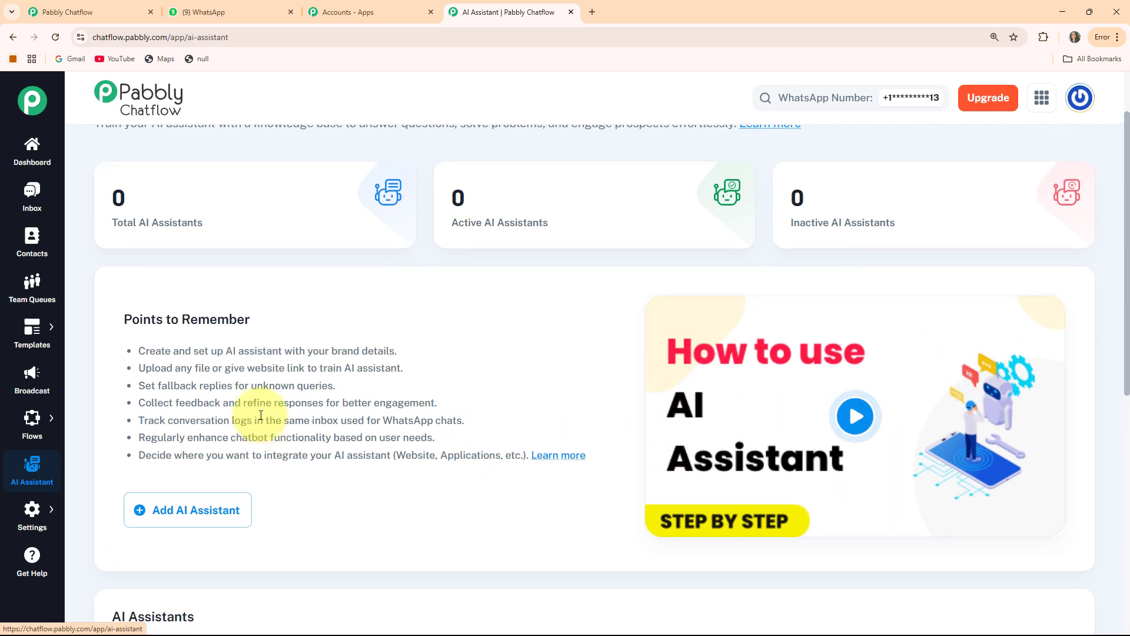
{"action": "mouse_move", "coordinate": [35, 522]}
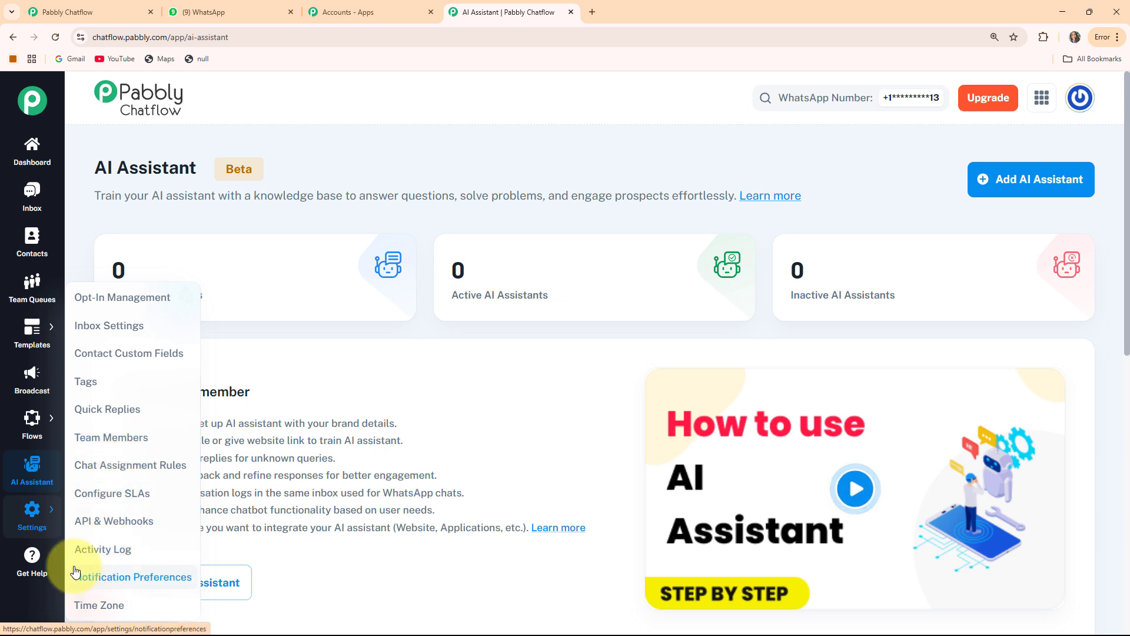
{"action": "left_click", "coordinate": [39, 564]}
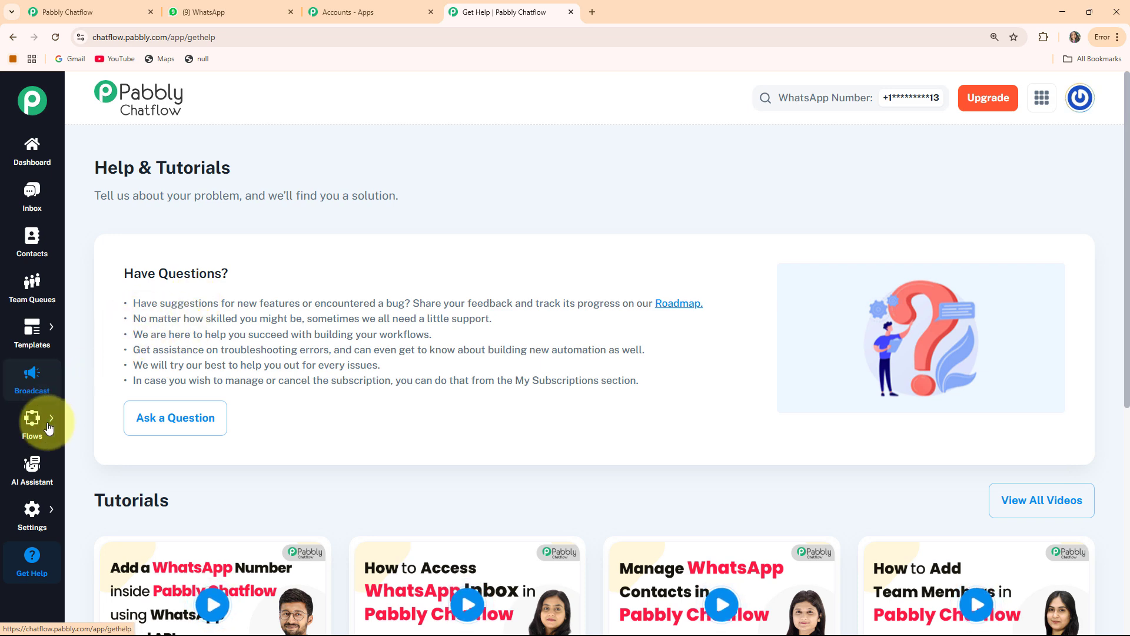
Step: Go to the Flow Builder page, look over its flow overview and add a new flow
{"action": "mouse_move", "coordinate": [36, 419]}
{"action": "left_click", "coordinate": [82, 419]}
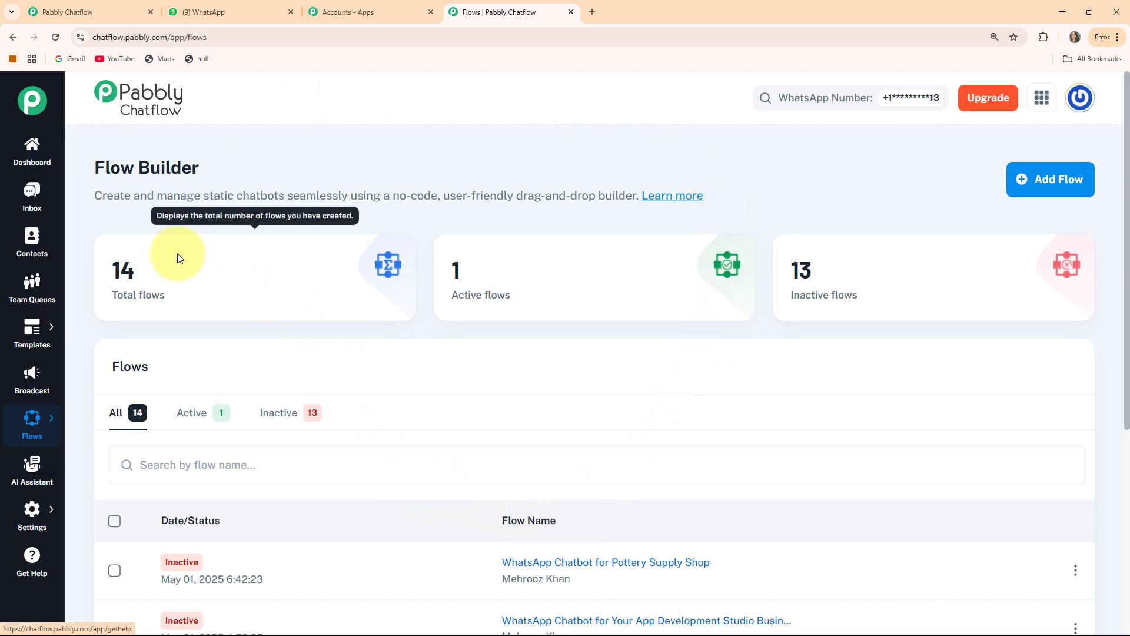
{"action": "left_click_drag", "start_coordinate": [95, 179], "coordinate": [238, 166]}
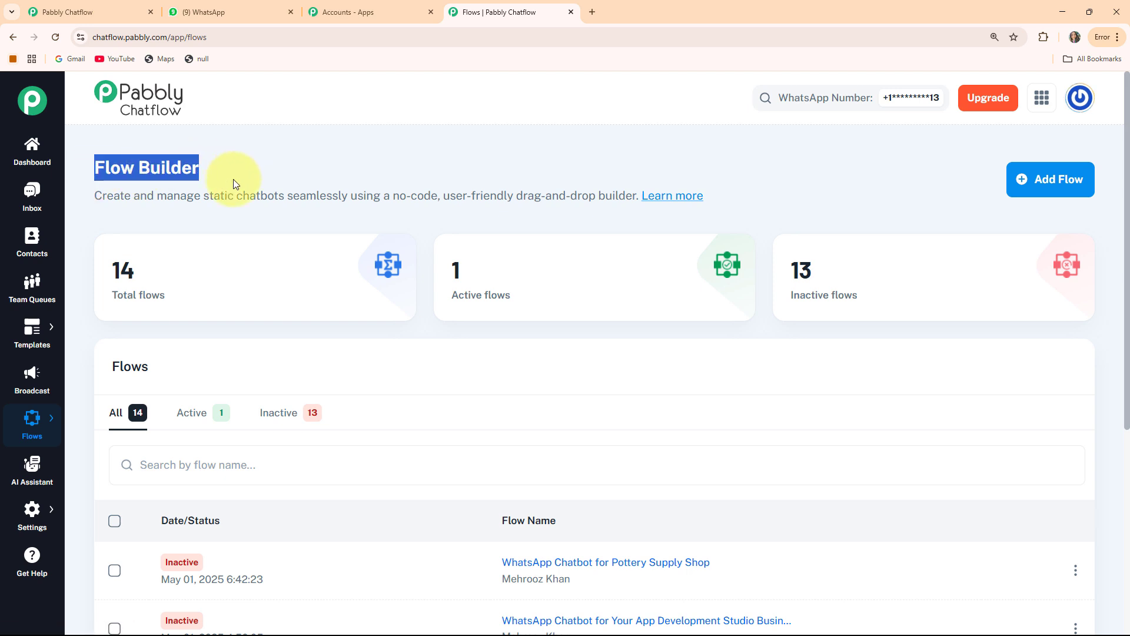
{"action": "left_click", "coordinate": [233, 179]}
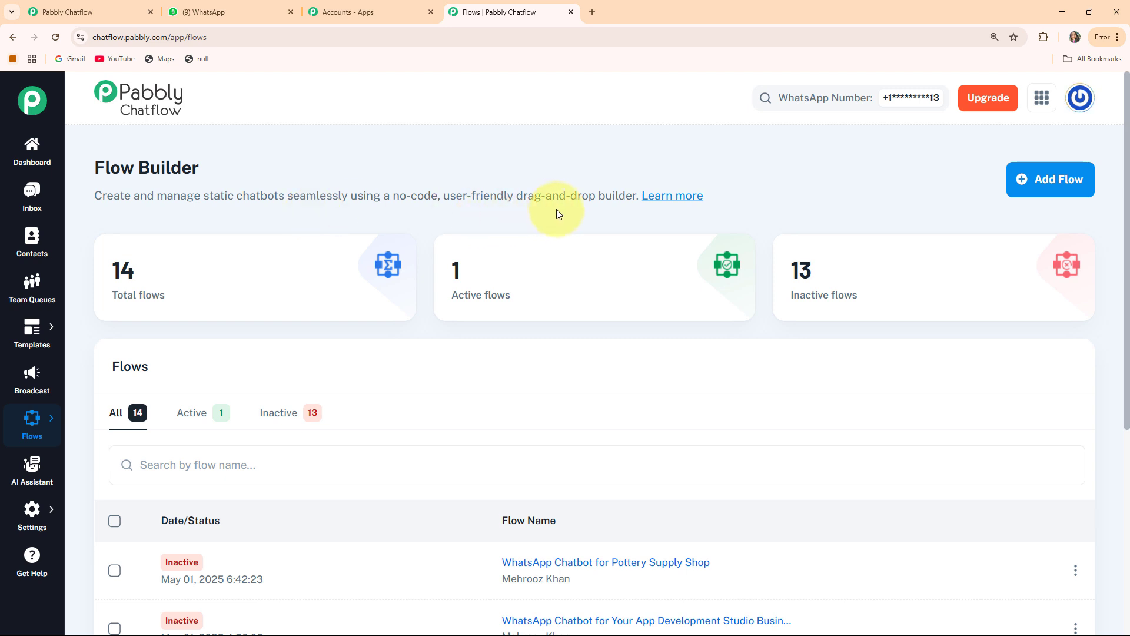
{"action": "scroll", "coordinate": [224, 277], "scroll_direction": "down", "scroll_amount": 1}
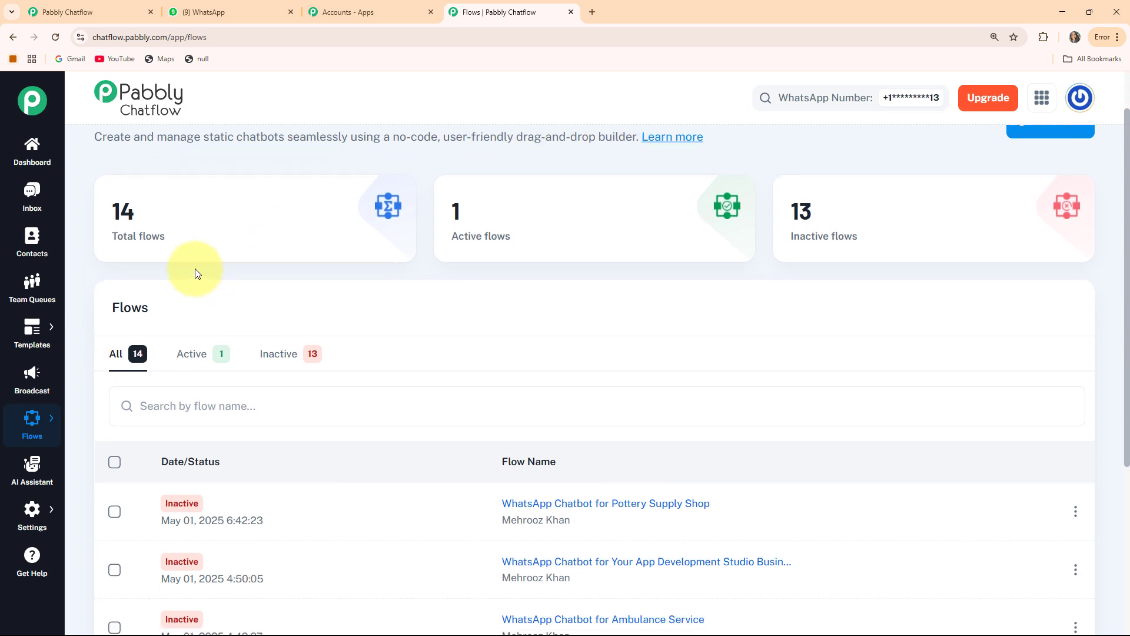
{"action": "scroll", "coordinate": [176, 276], "scroll_direction": "up", "scroll_amount": 1}
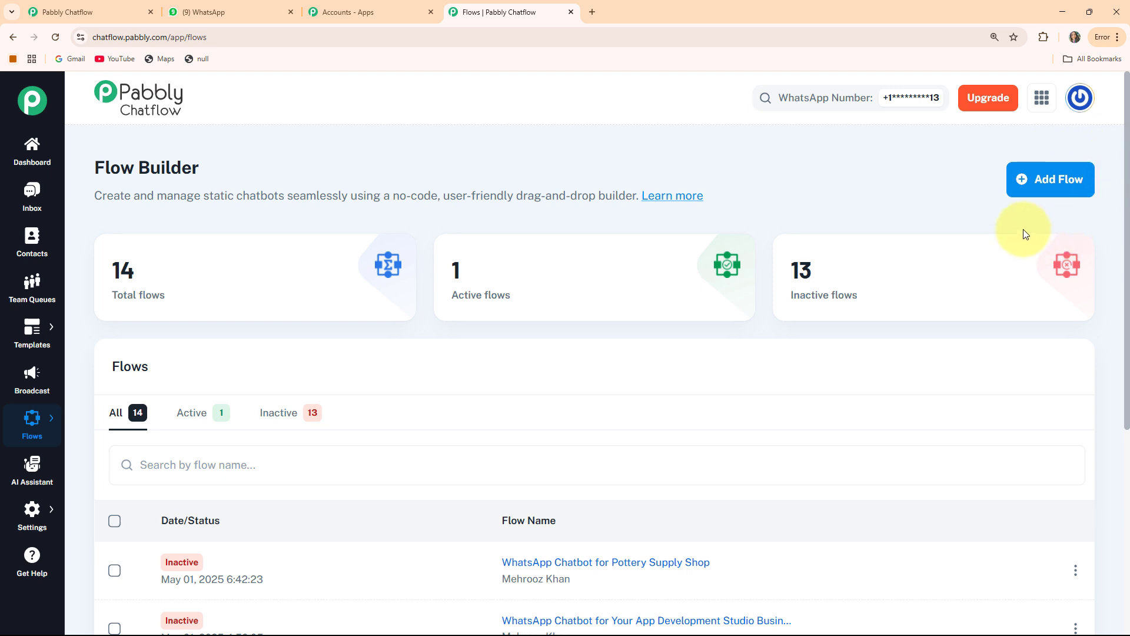
{"action": "left_click", "coordinate": [1050, 186]}
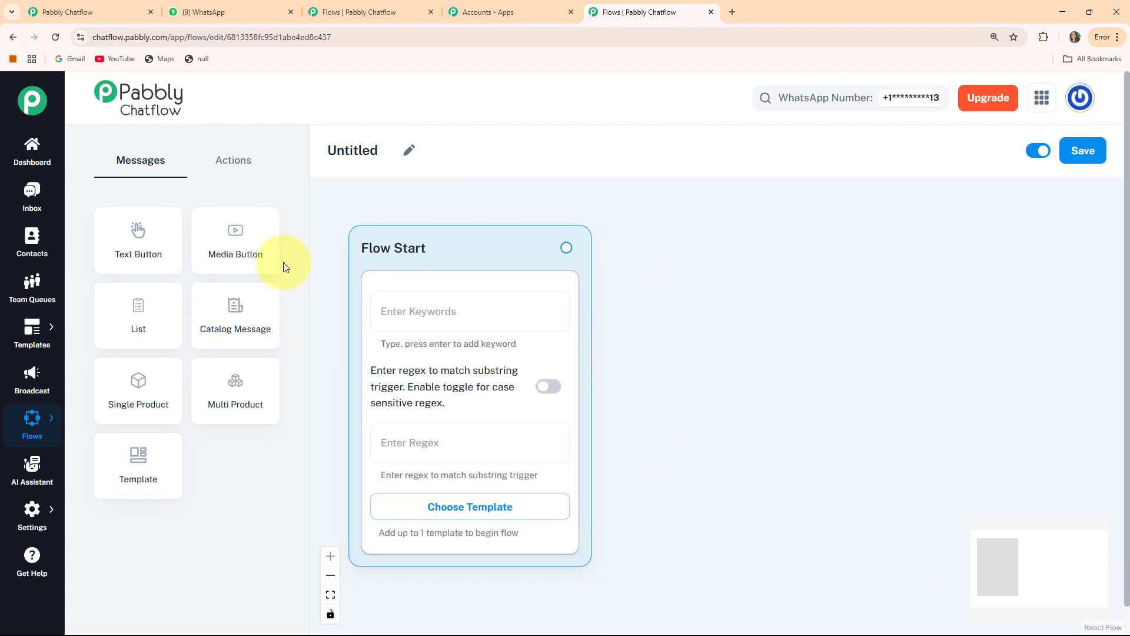
Step: Rename the untitled flow as "Whatsapp Chatbot for Ambulance Services"
{"action": "left_click", "coordinate": [409, 151]}
{"action": "double_click", "coordinate": [365, 153]}
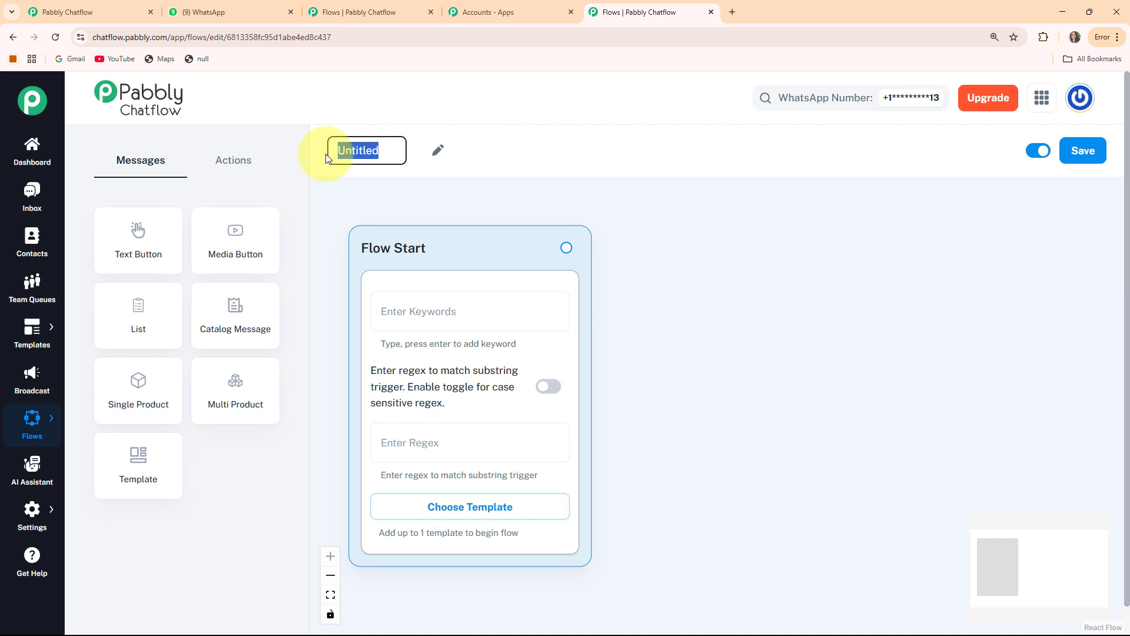
{"action": "type", "text": "Whatsapp Chatbot for Ambulance Services"}
{"action": "key", "text": "Return"}
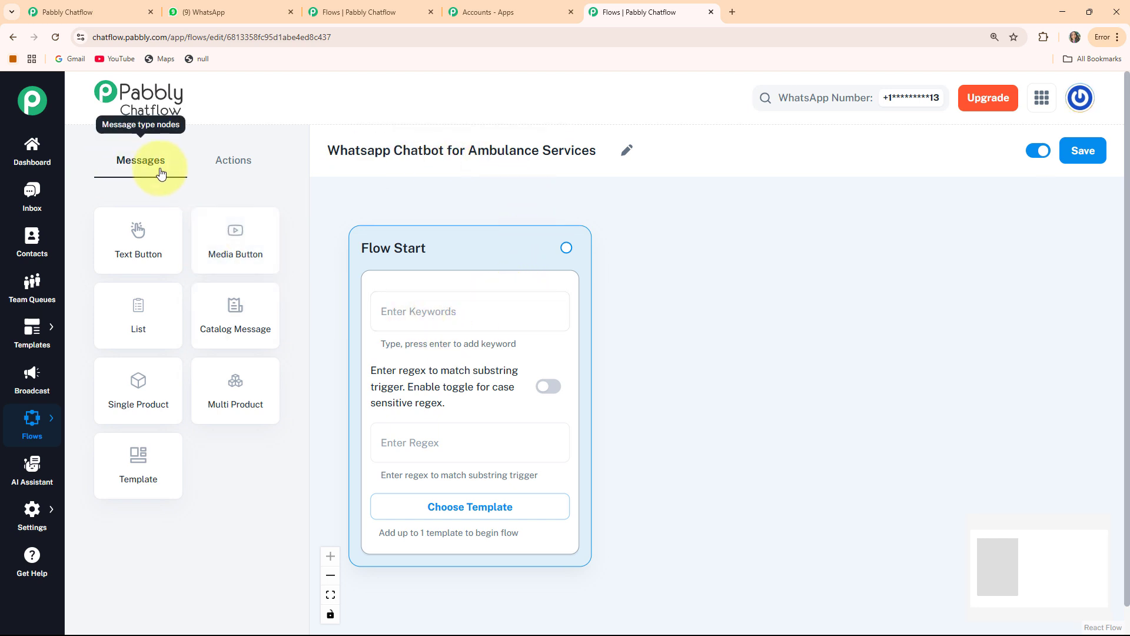
Step: Look over the action and message node types, try the flow's active switch, leave the flow active and save it
{"action": "left_click", "coordinate": [221, 165]}
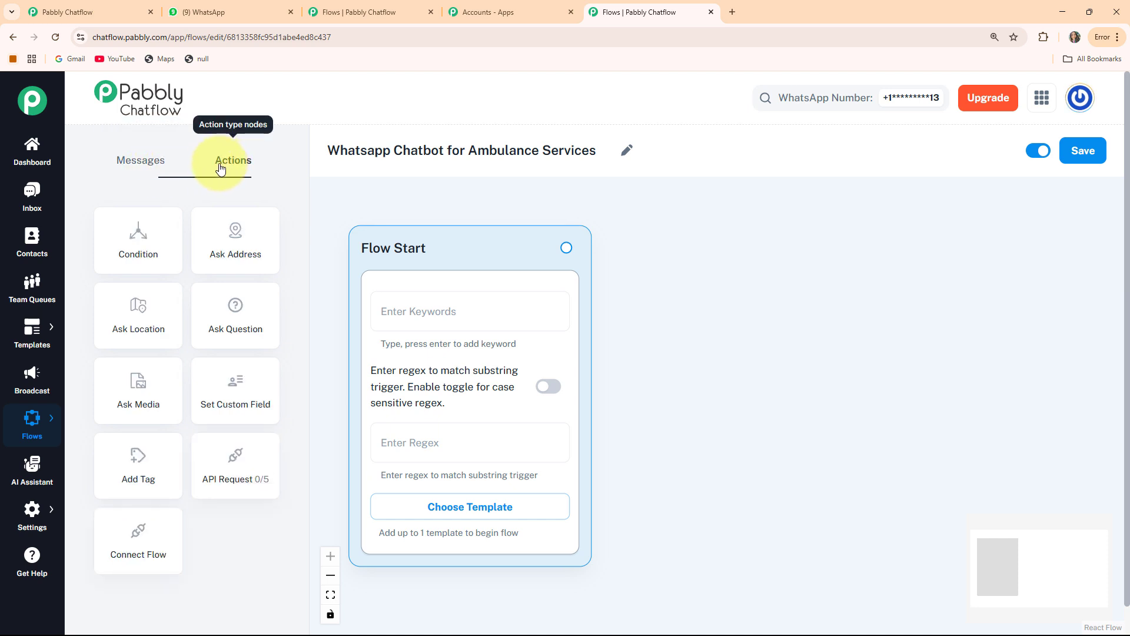
{"action": "left_click", "coordinate": [137, 172]}
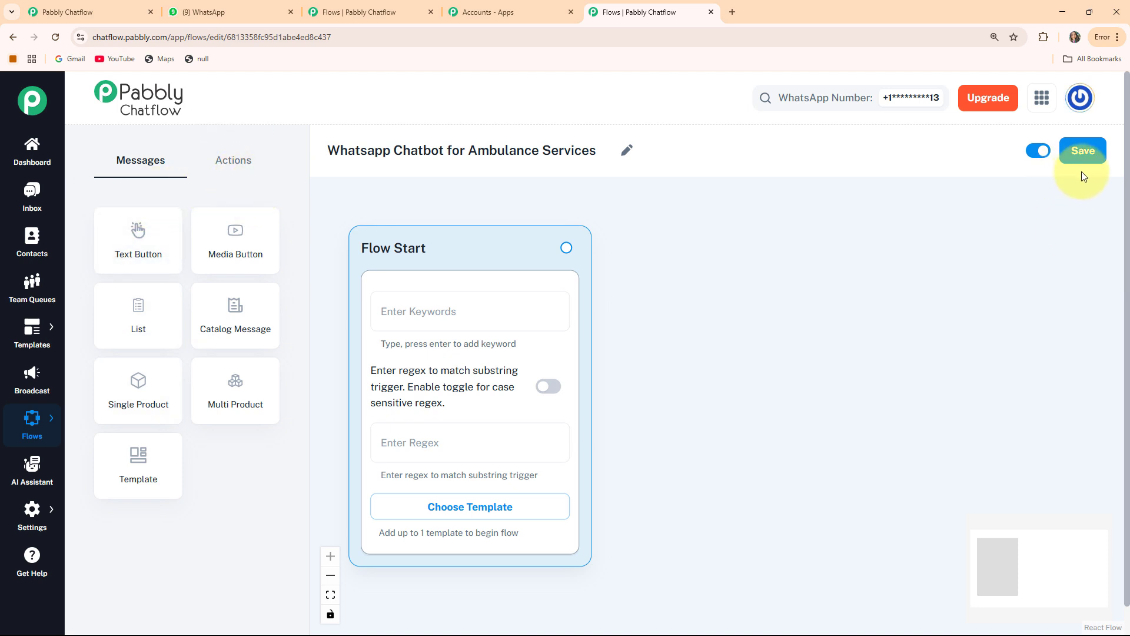
{"action": "left_click", "coordinate": [1040, 159]}
{"action": "left_click", "coordinate": [1040, 159]}
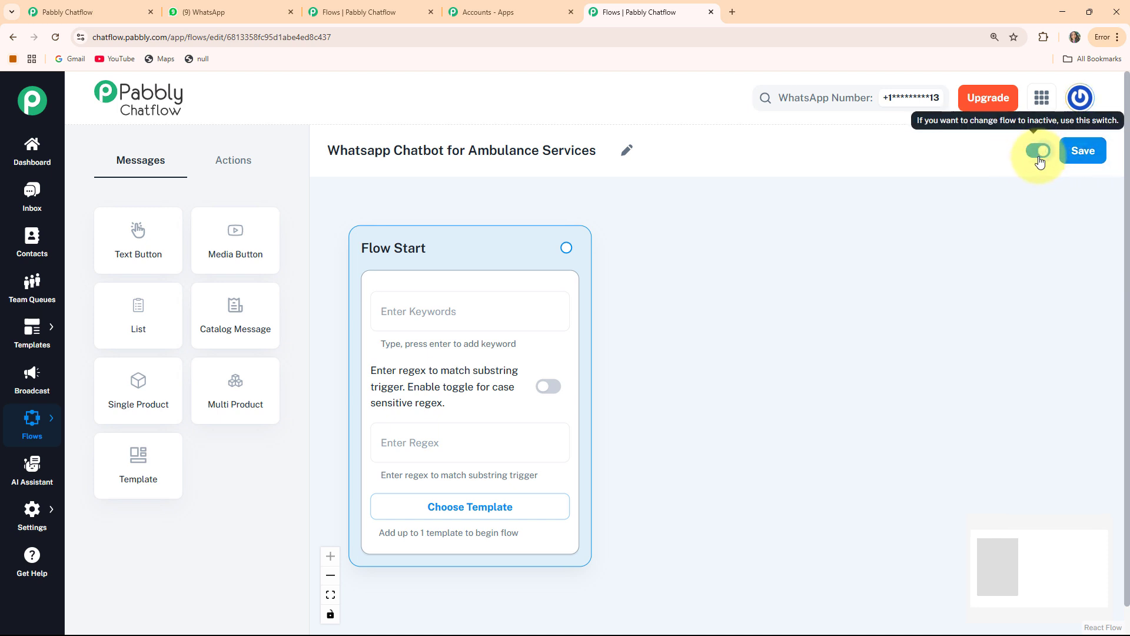
{"action": "left_click", "coordinate": [1084, 152]}
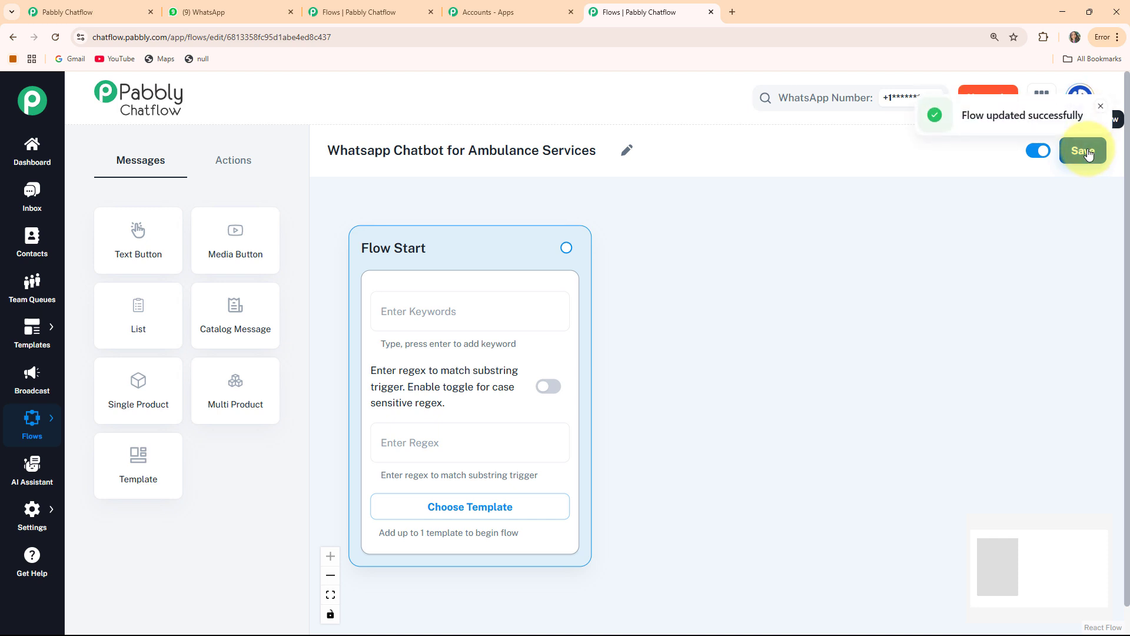
{"action": "left_click", "coordinate": [1087, 151]}
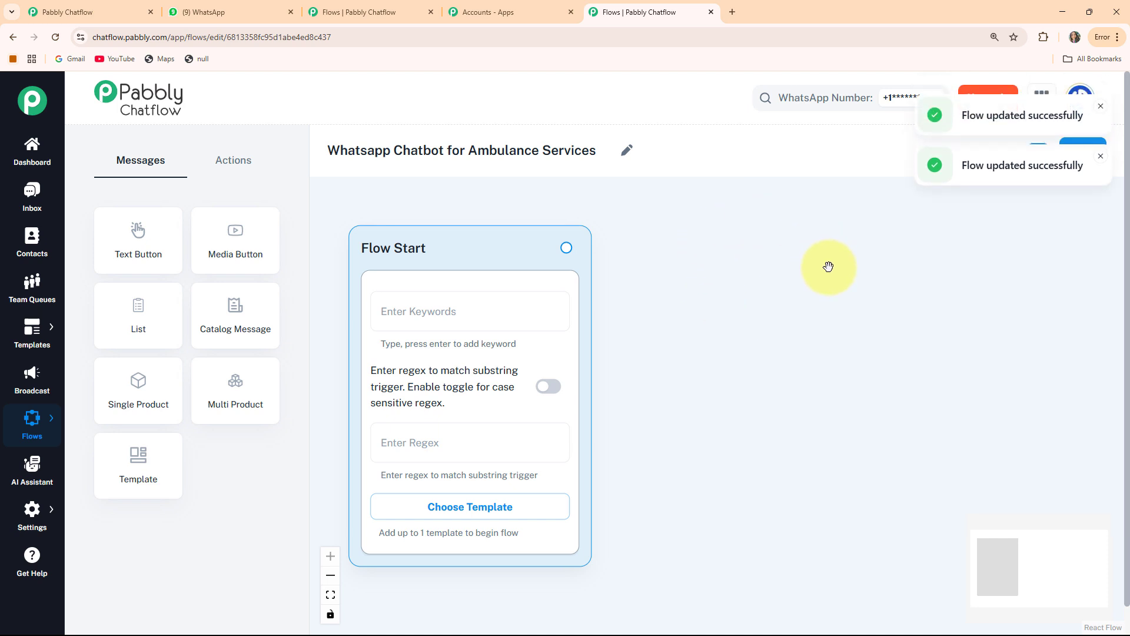
Step: Look over the Flow Start node's keyword and template triggers, including the list of approved templates
{"action": "left_click_drag", "start_coordinate": [411, 240], "coordinate": [402, 228]}
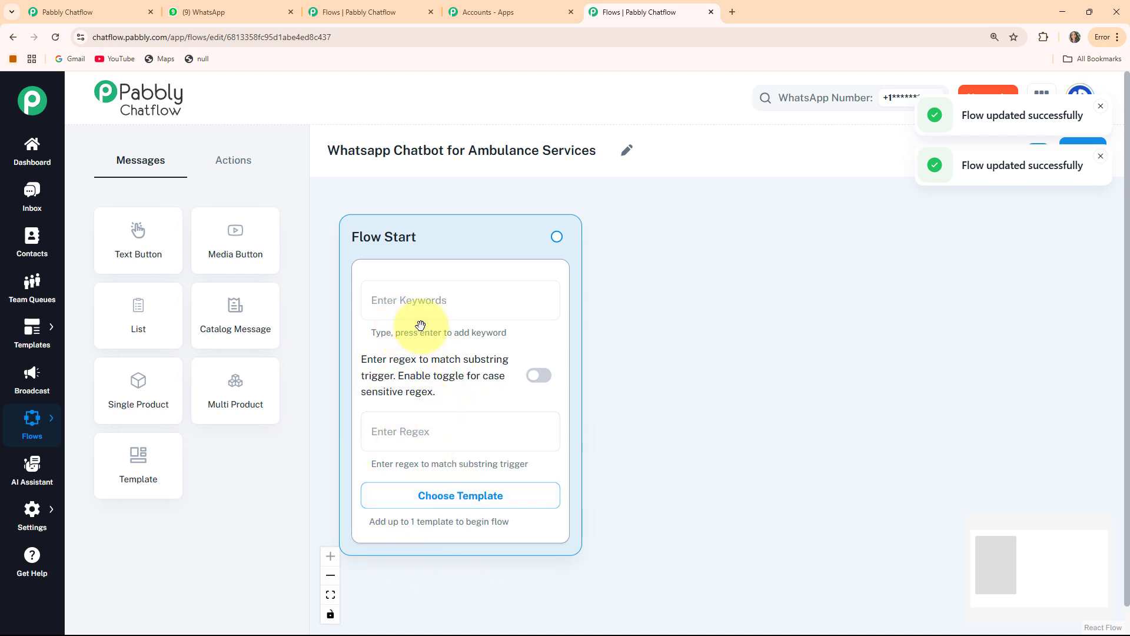
{"action": "left_click", "coordinate": [457, 310]}
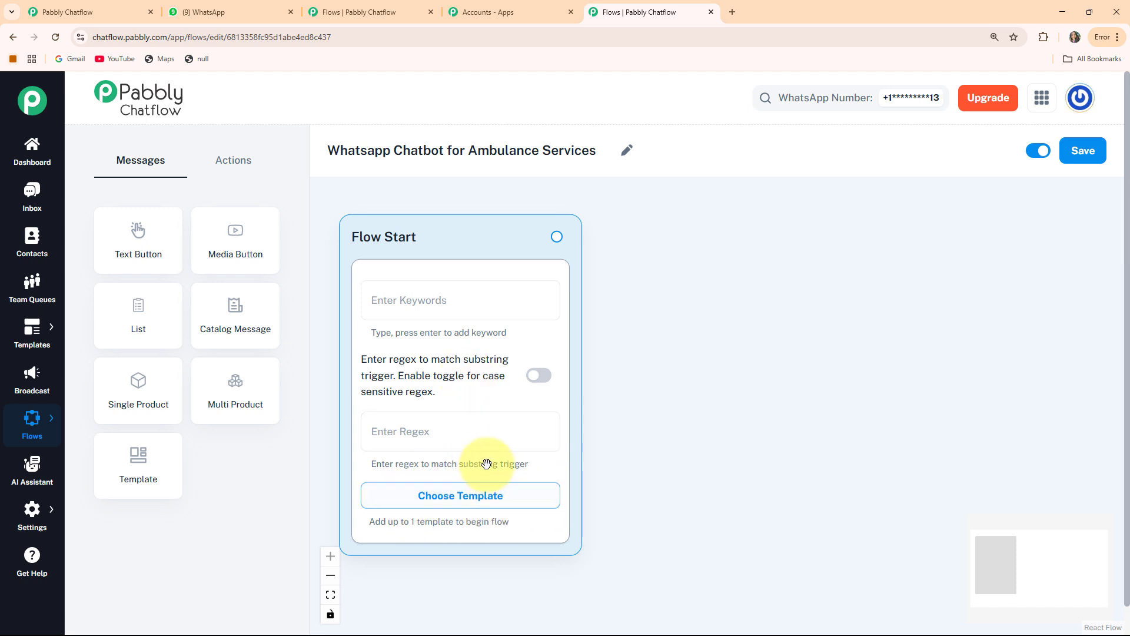
{"action": "left_click", "coordinate": [523, 501]}
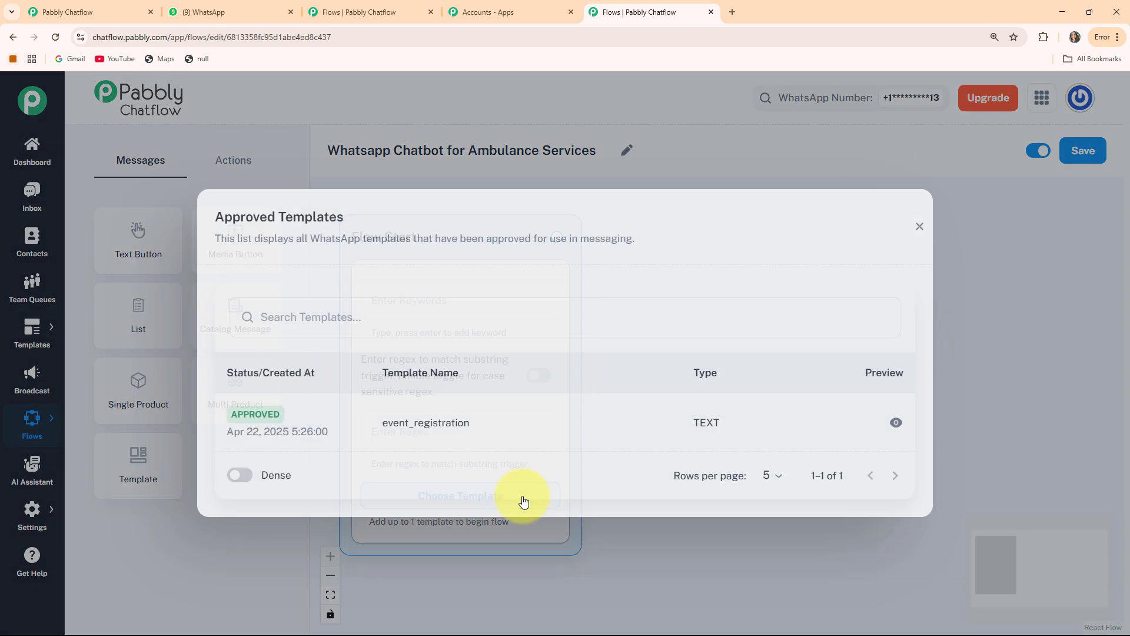
{"action": "left_click", "coordinate": [919, 227]}
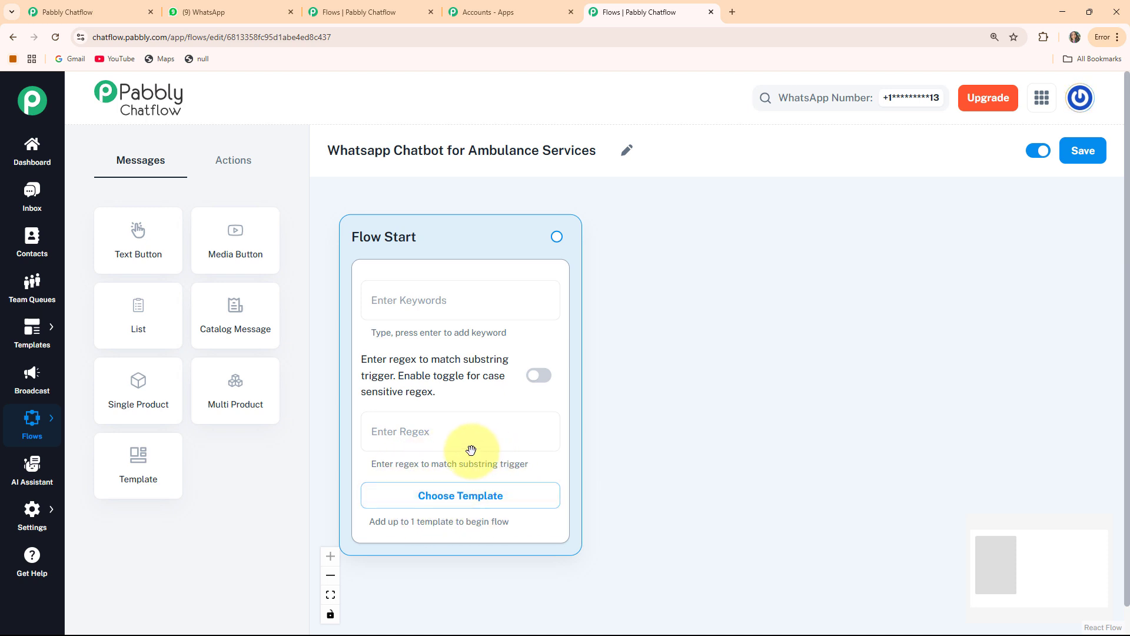
Step: Set the Flow Start trigger regex to [\s\S]+ and enable case-sensitive matching
{"action": "left_click", "coordinate": [421, 433]}
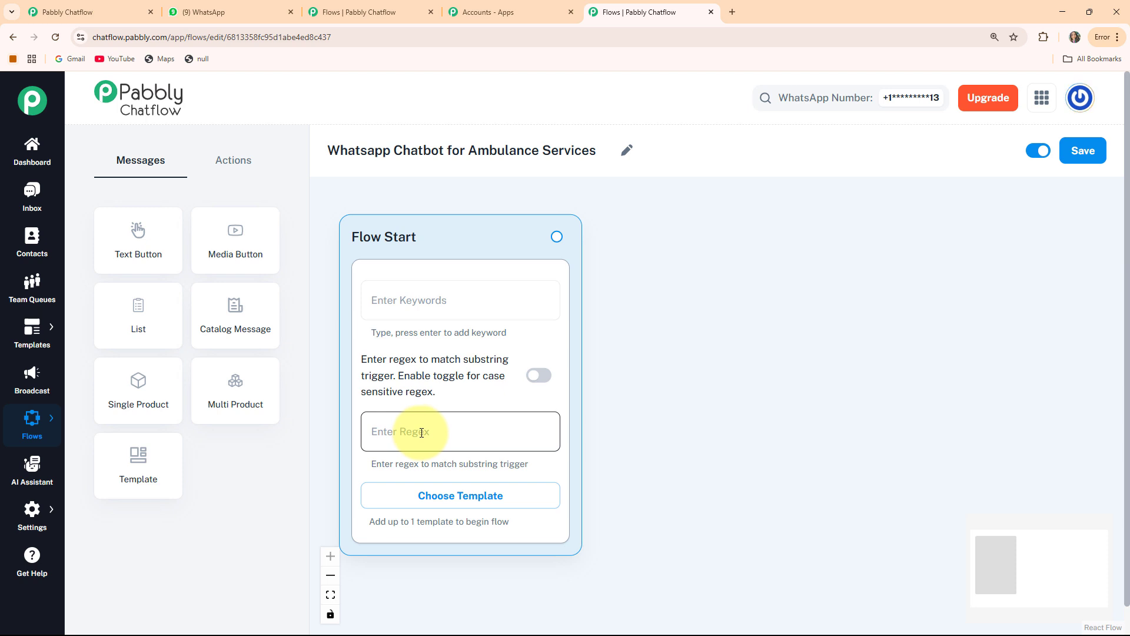
{"action": "type", "text": "[\\s\\S]+"}
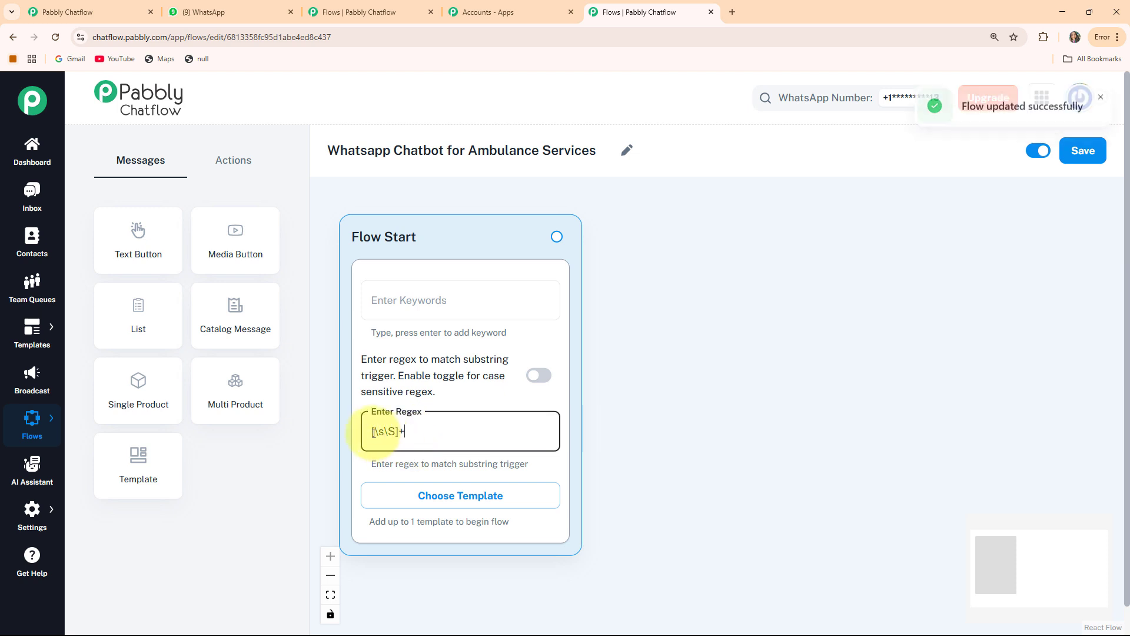
{"action": "left_click", "coordinate": [383, 452]}
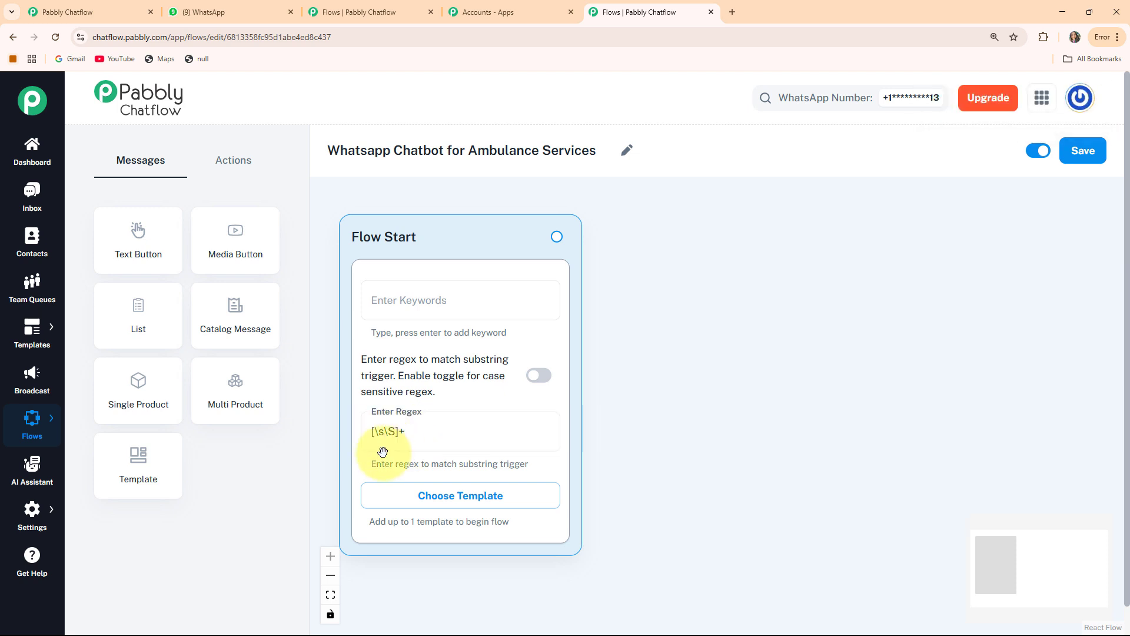
{"action": "left_click", "coordinate": [538, 376]}
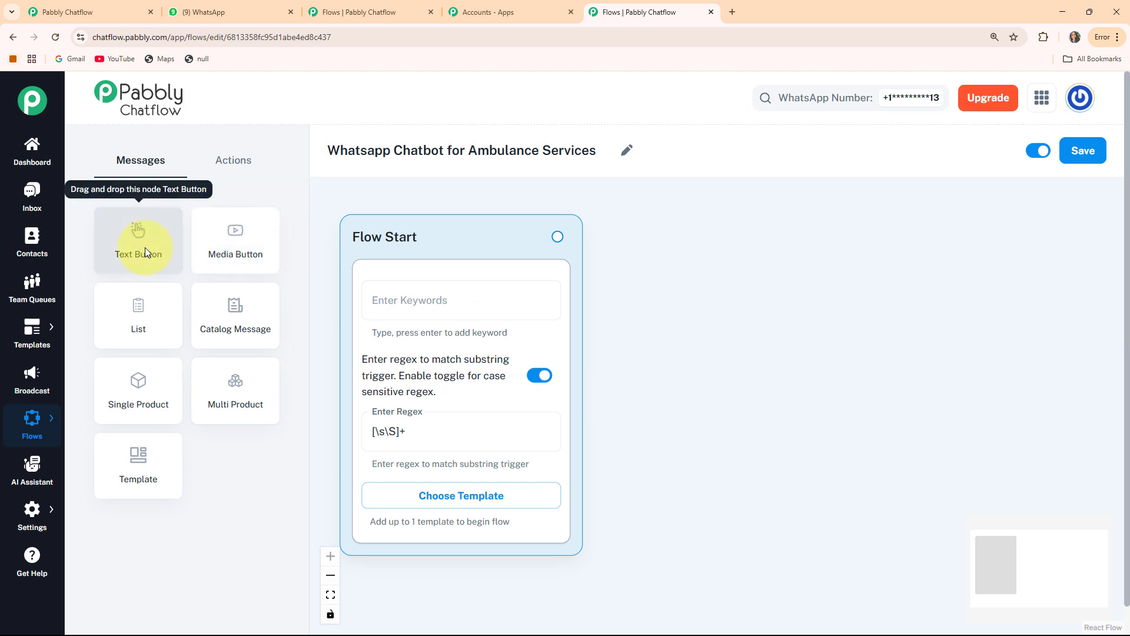
Step: Add a text button message welcoming people to the official WhatsApp account of *Impulse Ambulance Service*, and connect Flow Start to it
{"action": "left_click", "coordinate": [145, 248]}
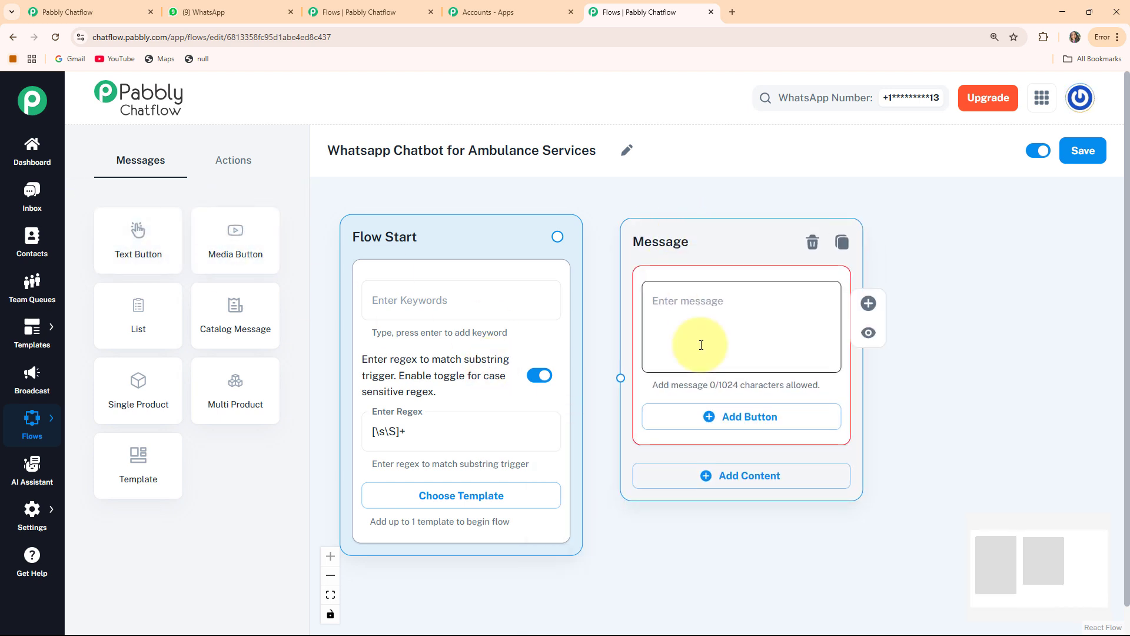
{"action": "left_click", "coordinate": [698, 327]}
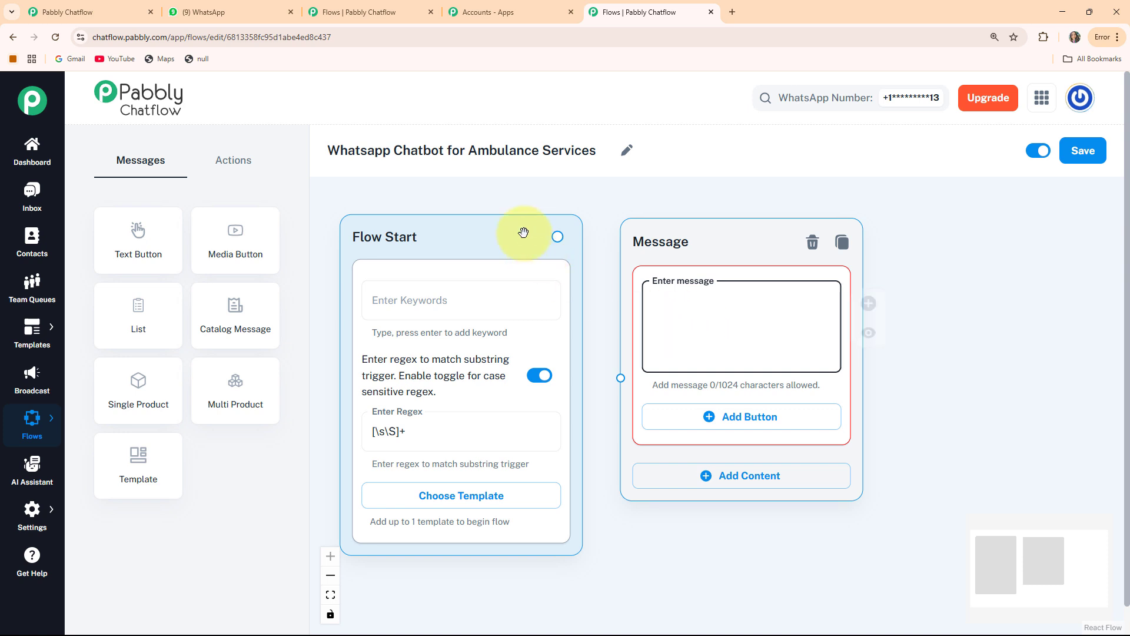
{"action": "key", "text": "ctrl+v"}
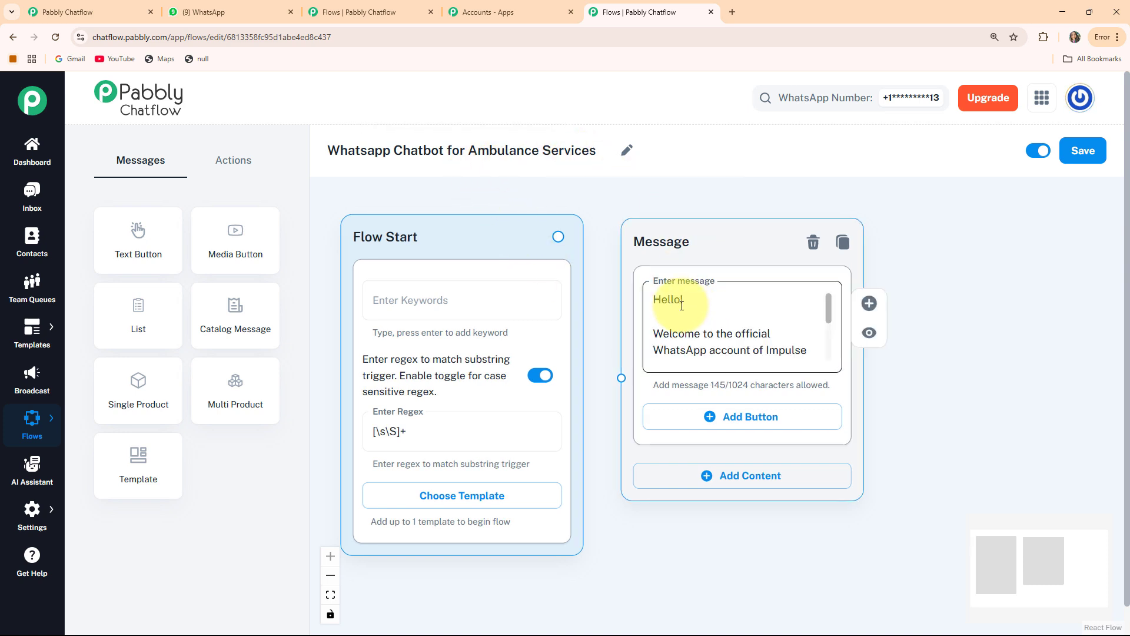
{"action": "scroll", "coordinate": [682, 306], "scroll_direction": "down", "scroll_amount": 1}
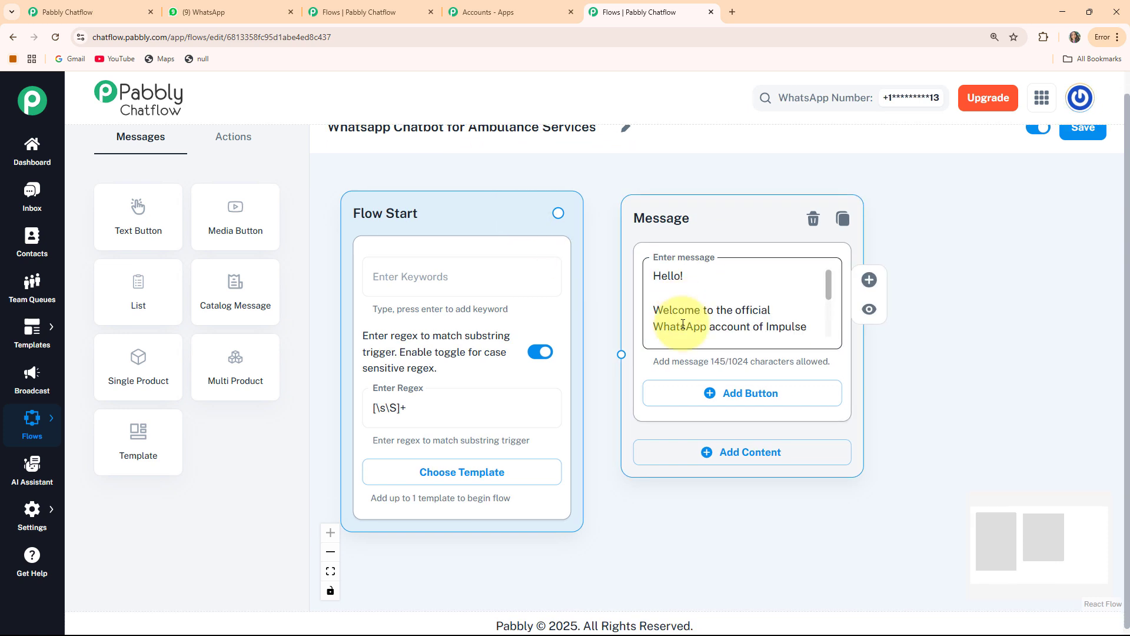
{"action": "left_click", "coordinate": [683, 325]}
{"action": "scroll", "coordinate": [684, 325], "scroll_direction": "down", "scroll_amount": 3}
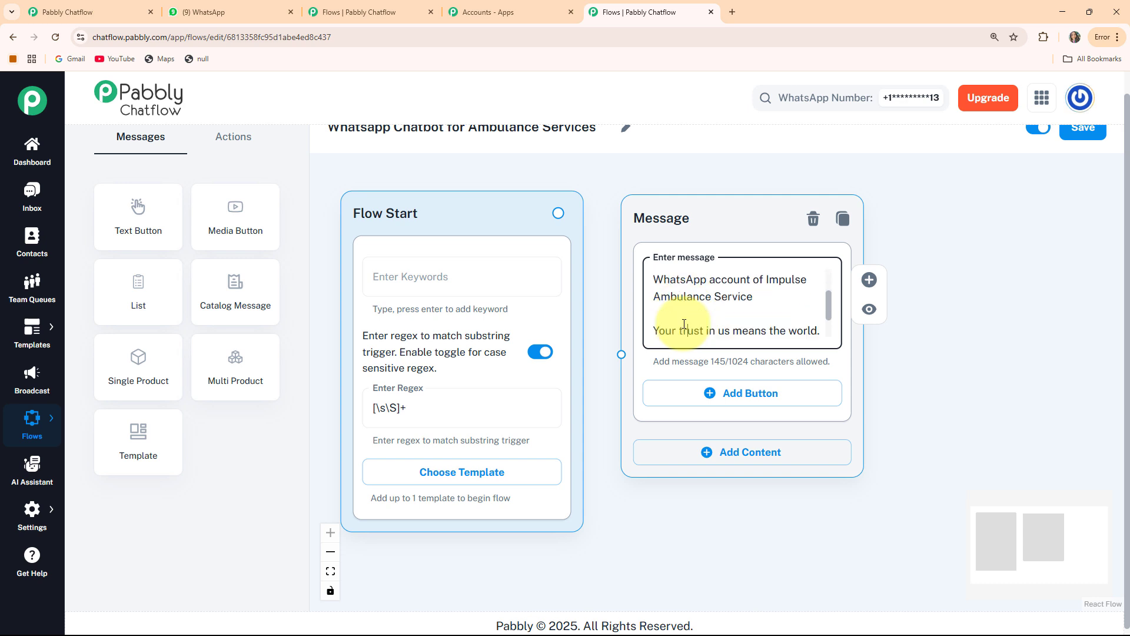
{"action": "scroll", "coordinate": [684, 325], "scroll_direction": "up", "scroll_amount": 1}
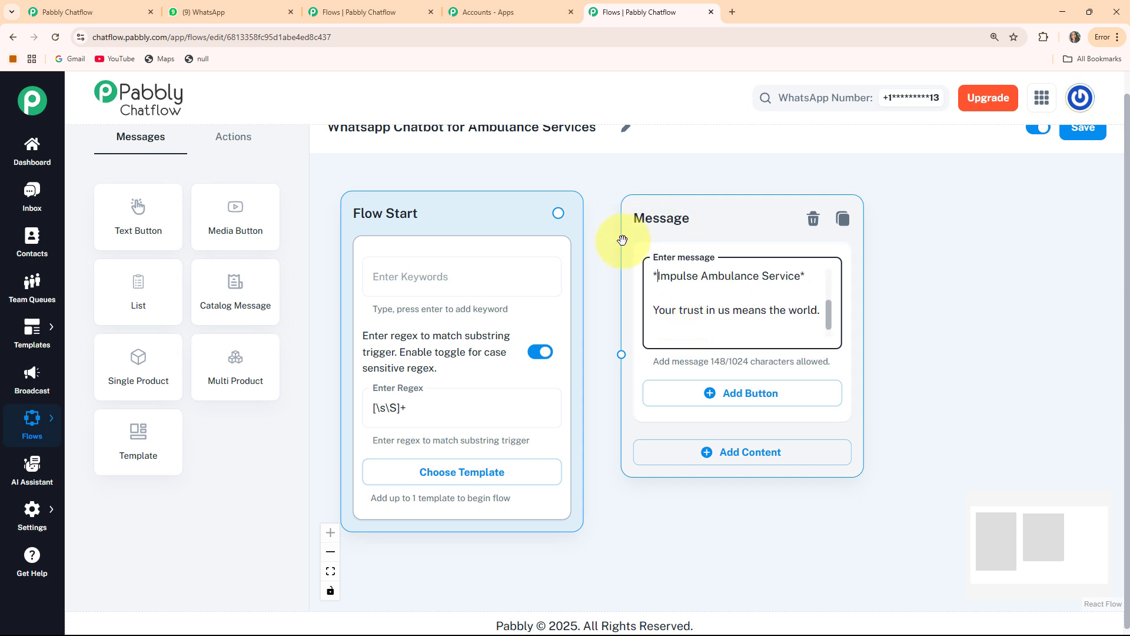
{"action": "left_click", "coordinate": [559, 213]}
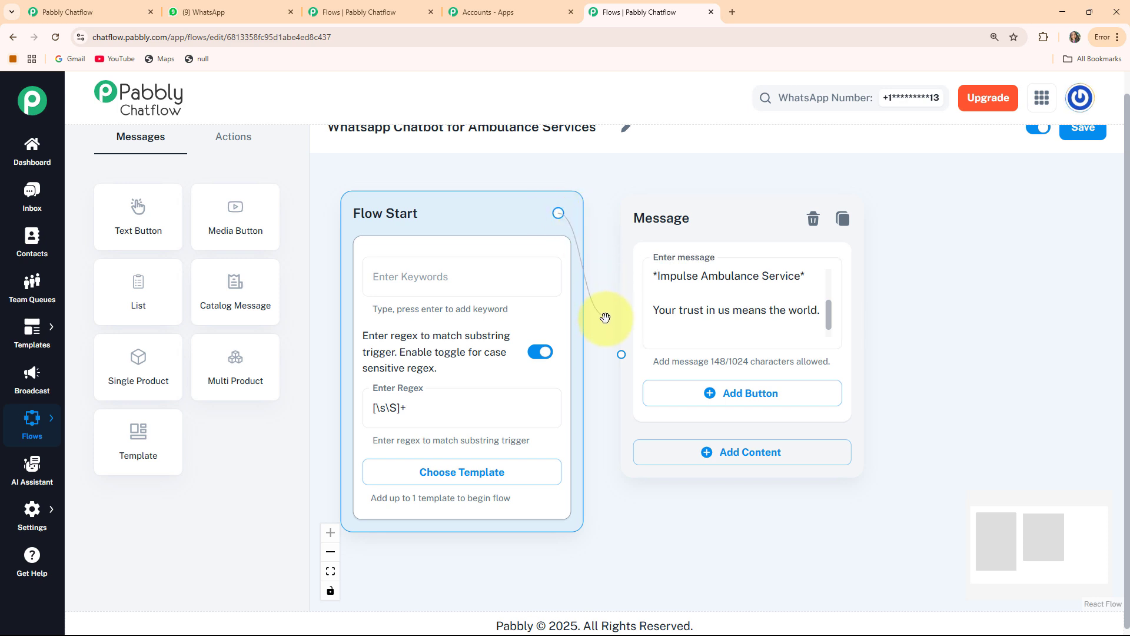
{"action": "left_click_drag", "start_coordinate": [617, 354], "coordinate": [620, 354]}
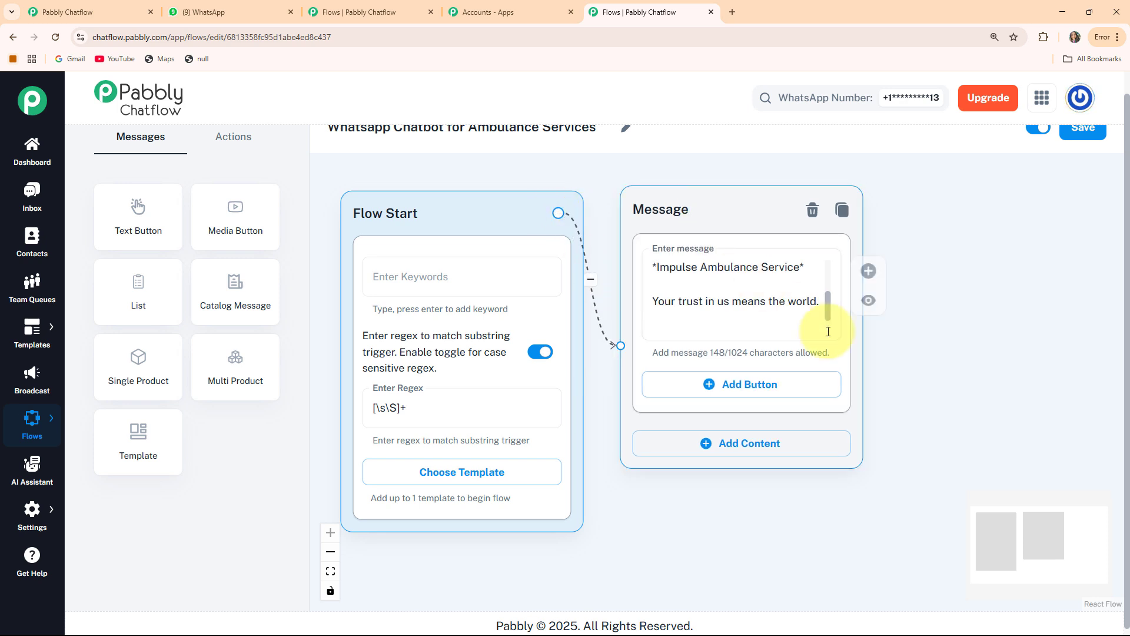
Step: Add three buttons to the welcome message: "Air Ambulance?", "ETA for Ambulance?" and "Customer Support"
{"action": "left_click", "coordinate": [738, 393]}
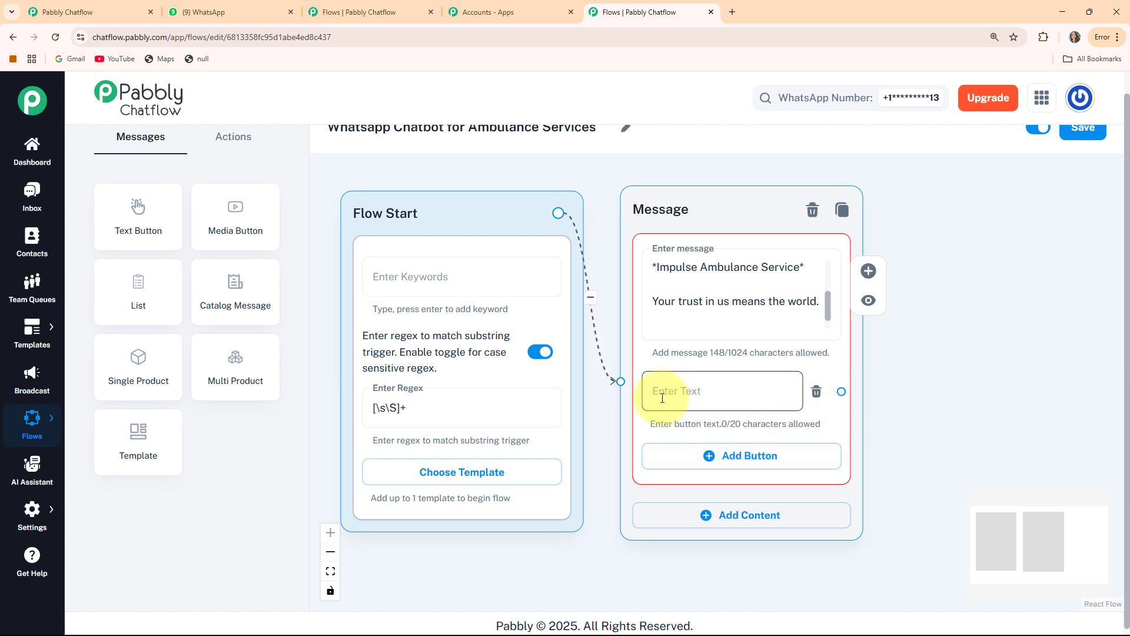
{"action": "left_click", "coordinate": [716, 394]}
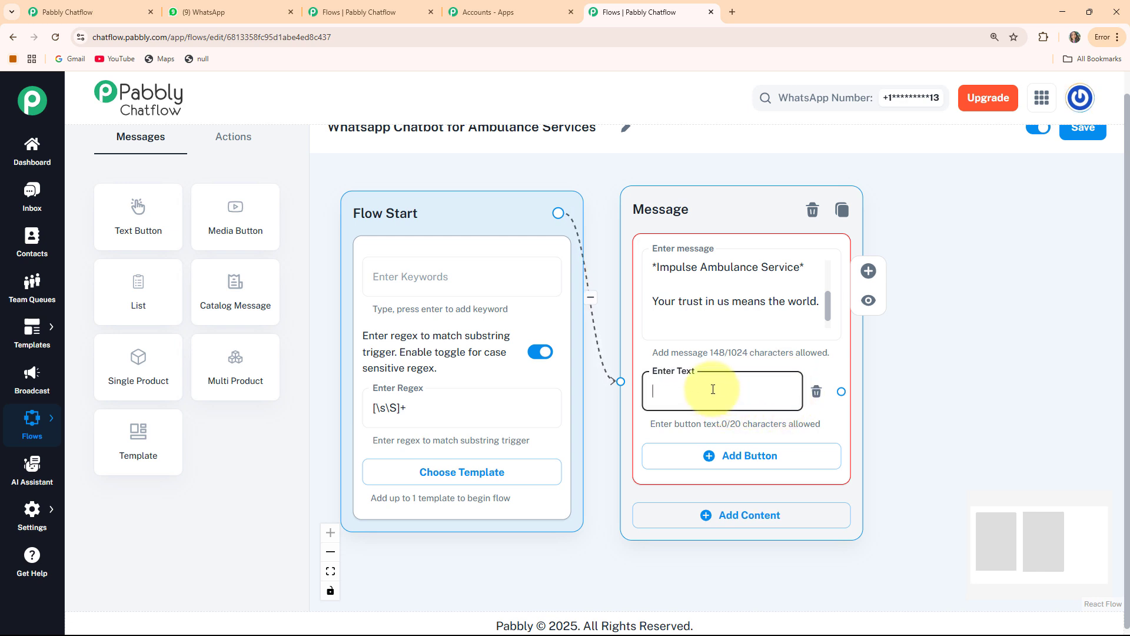
{"action": "type", "text": "Air Ambulance?"}
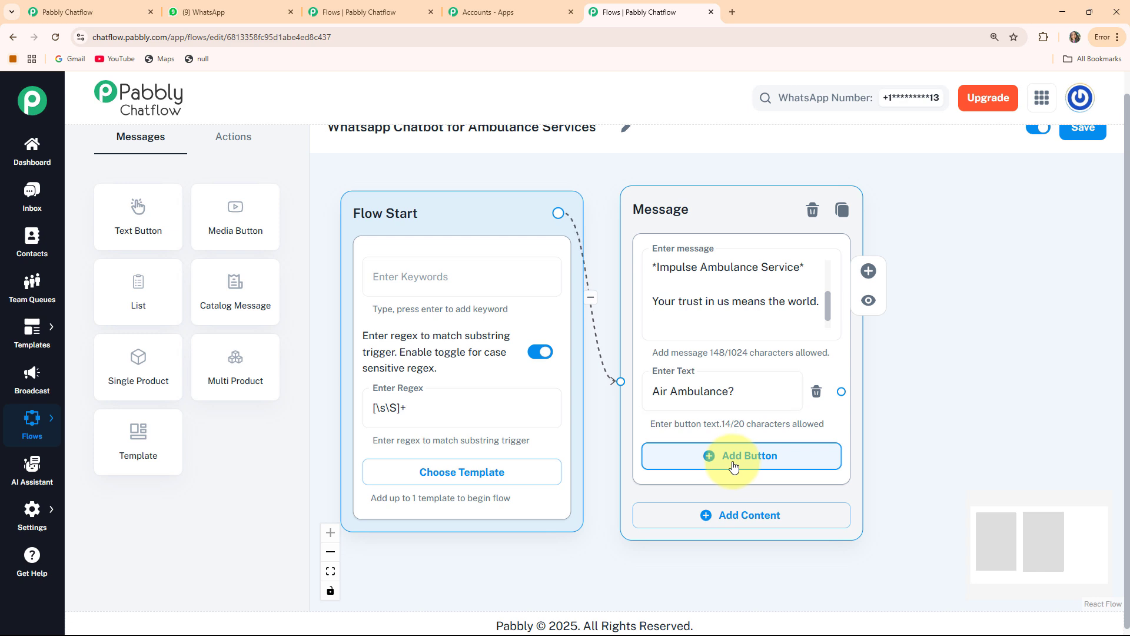
{"action": "left_click", "coordinate": [733, 459]}
{"action": "left_click", "coordinate": [731, 452]}
{"action": "type", "text": "ETA for Ambulance?"}
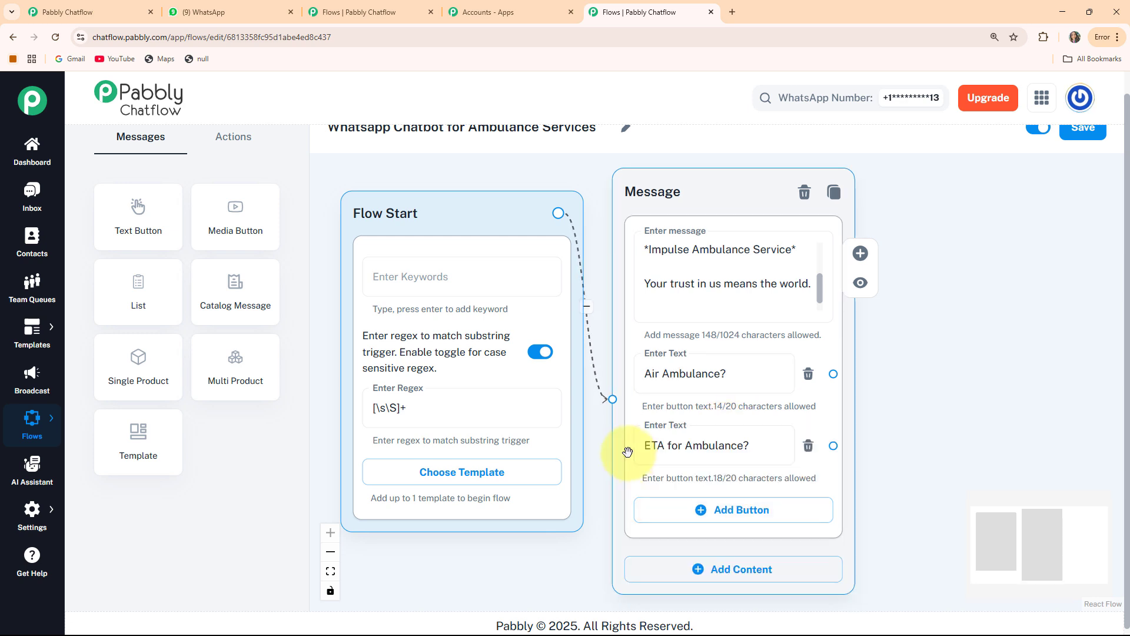
{"action": "left_click", "coordinate": [765, 512]}
{"action": "left_click", "coordinate": [736, 518]}
{"action": "type", "text": "Customer Support"}
{"action": "mouse_move", "coordinate": [698, 207]}
{"action": "left_mouse_down"}
{"action": "mouse_move", "coordinate": [690, 180]}
{"action": "mouse_move", "coordinate": [693, 212]}
{"action": "left_mouse_up"}
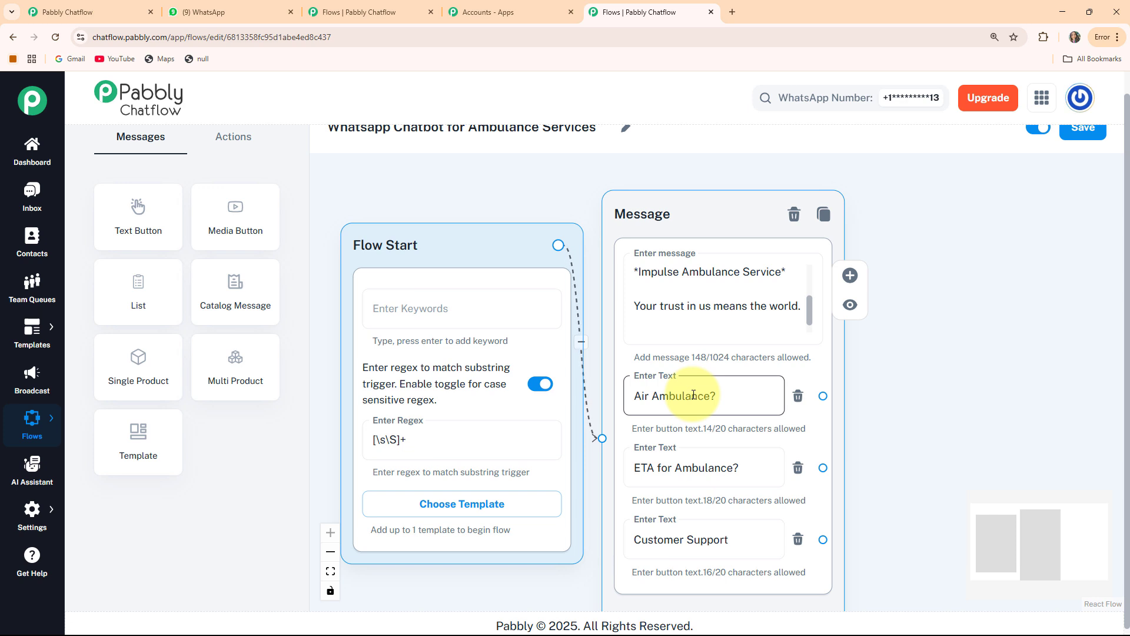
Step: Add a second text button message with the Impulse Ambulance Services air ambulance information, and connect the "Air Ambulance?" button to it
{"action": "left_click_drag", "start_coordinate": [143, 226], "coordinate": [607, 467]}
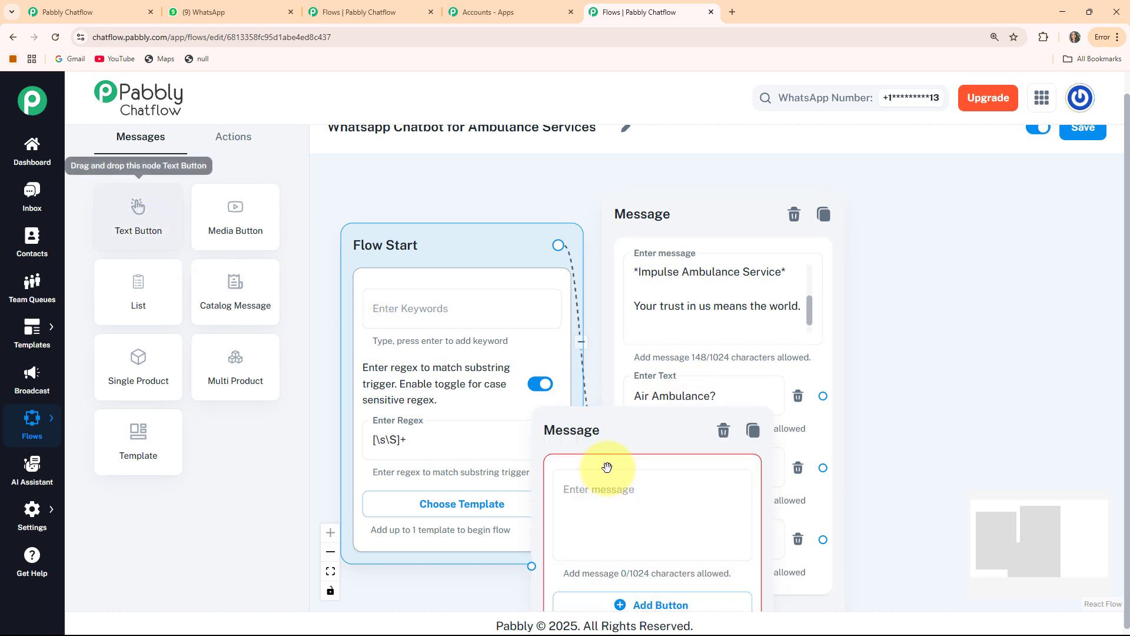
{"action": "left_click_drag", "start_coordinate": [606, 426], "coordinate": [933, 220]}
{"action": "left_click", "coordinate": [936, 282]}
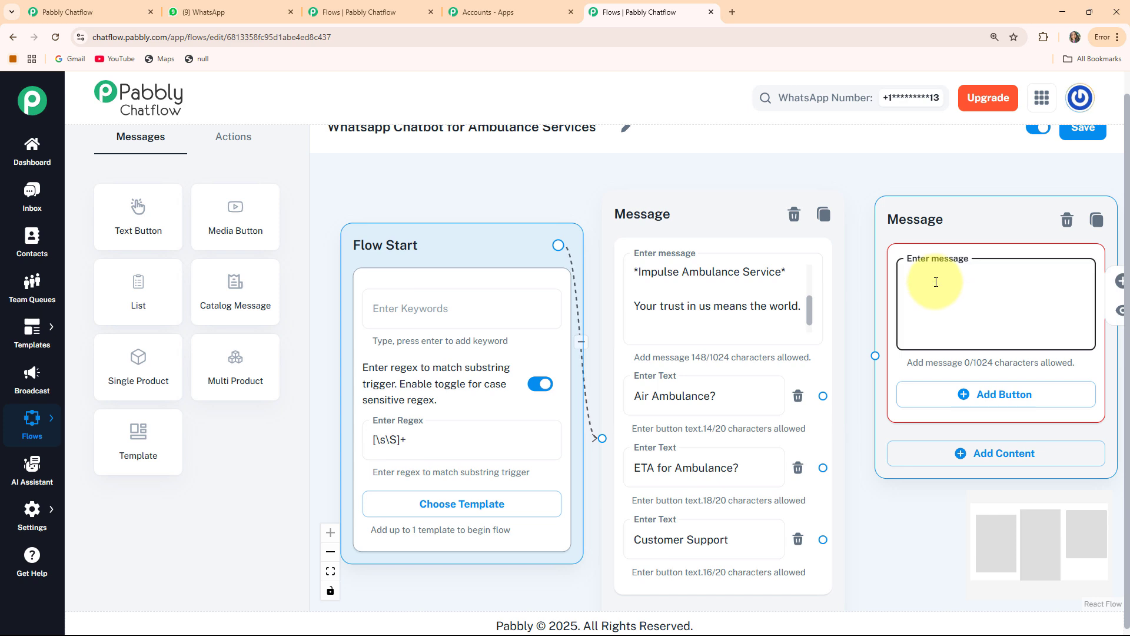
{"action": "key", "text": "ctrl+v"}
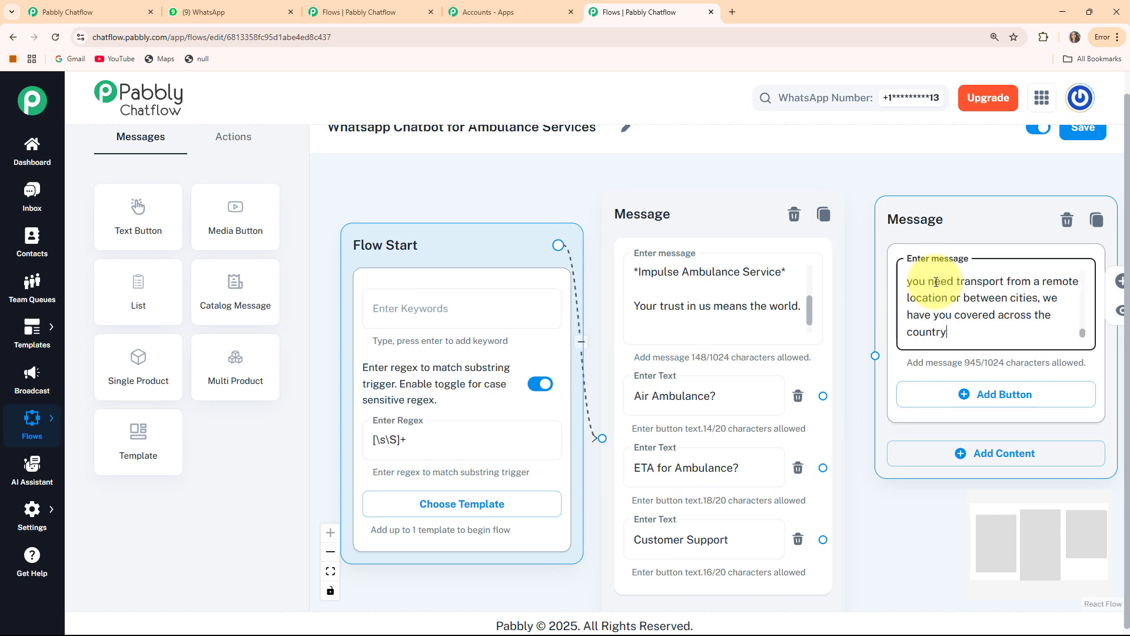
{"action": "key", "text": "ctrl+Home"}
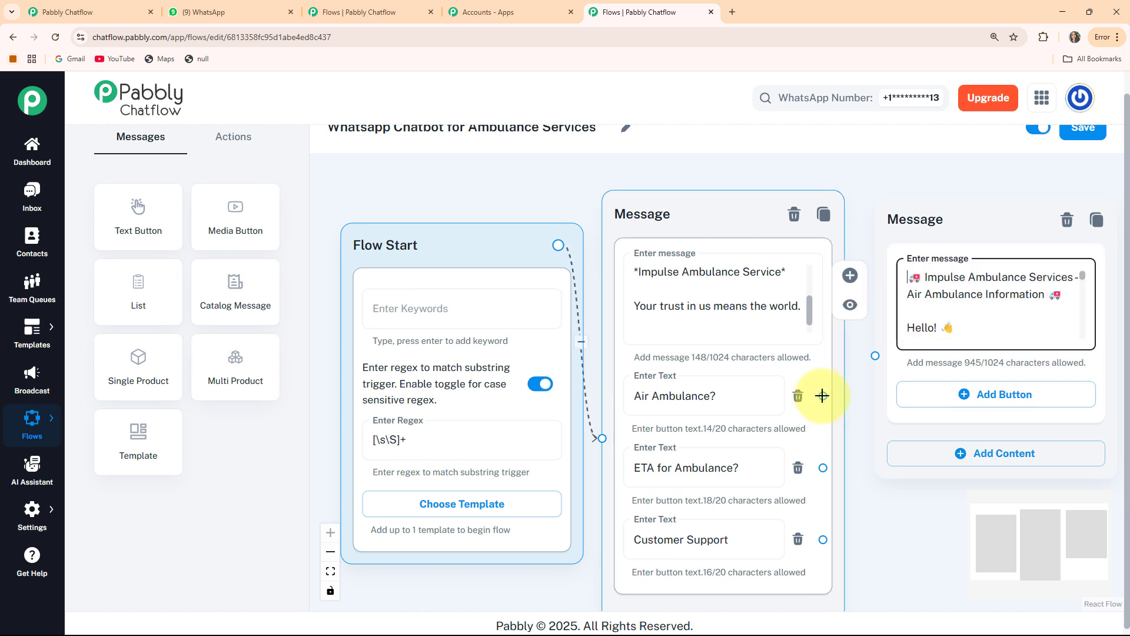
{"action": "left_click_drag", "start_coordinate": [823, 395], "coordinate": [878, 357]}
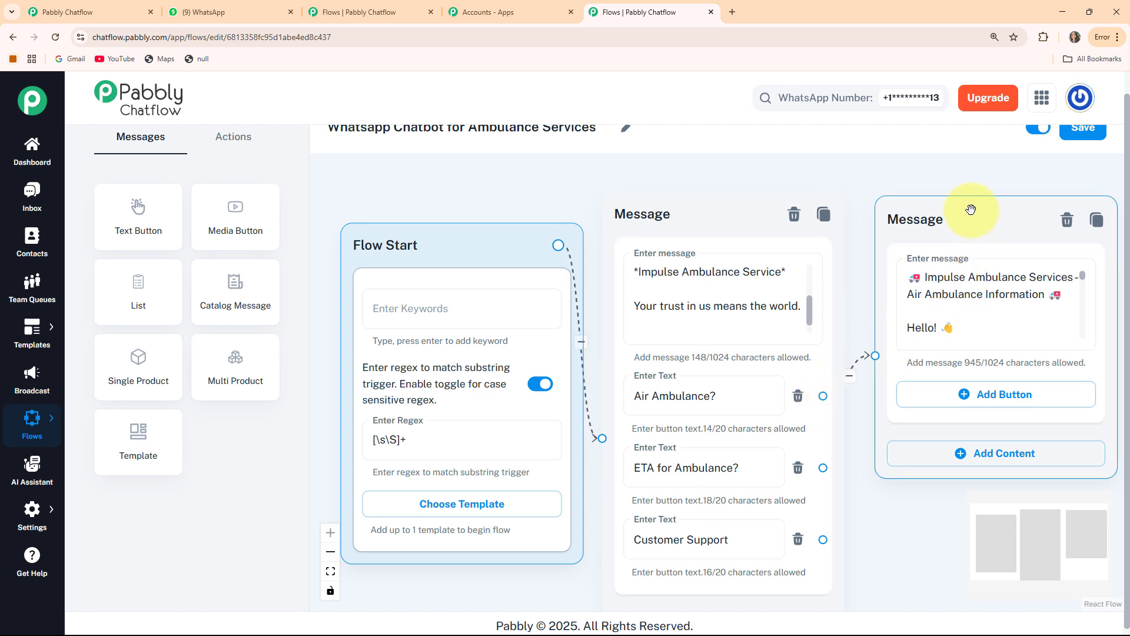
{"action": "left_click_drag", "start_coordinate": [971, 209], "coordinate": [962, 195]}
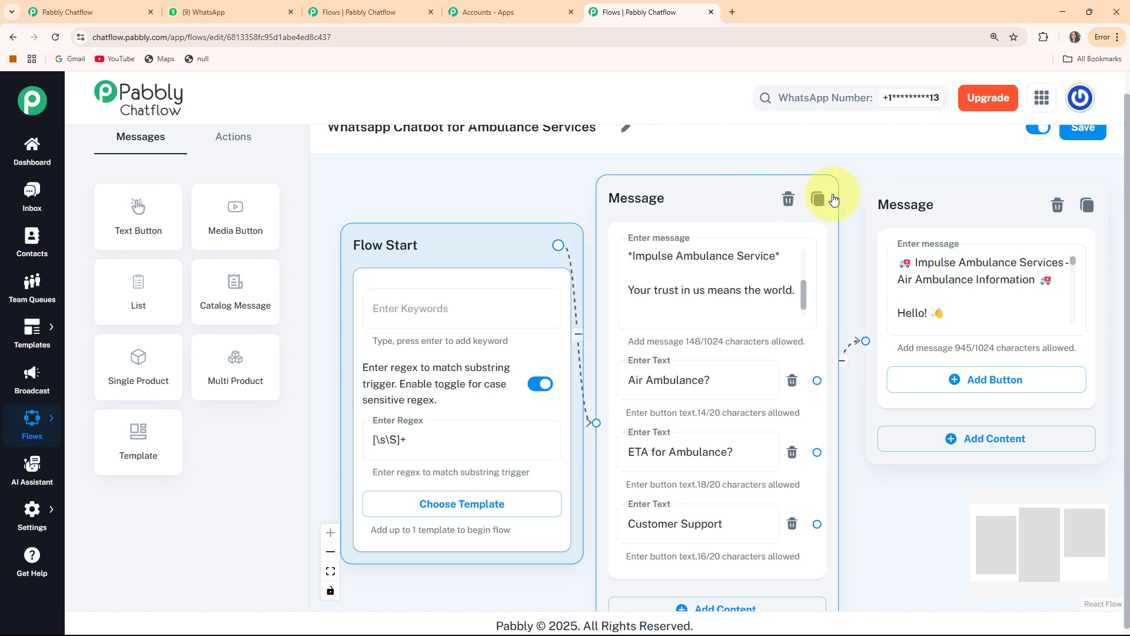
Step: Add a "Pricing and Payment?" button to the air ambulance message and shift the two message blocks slightly closer to Flow Start
{"action": "left_click", "coordinate": [1010, 380]}
{"action": "left_click", "coordinate": [980, 381]}
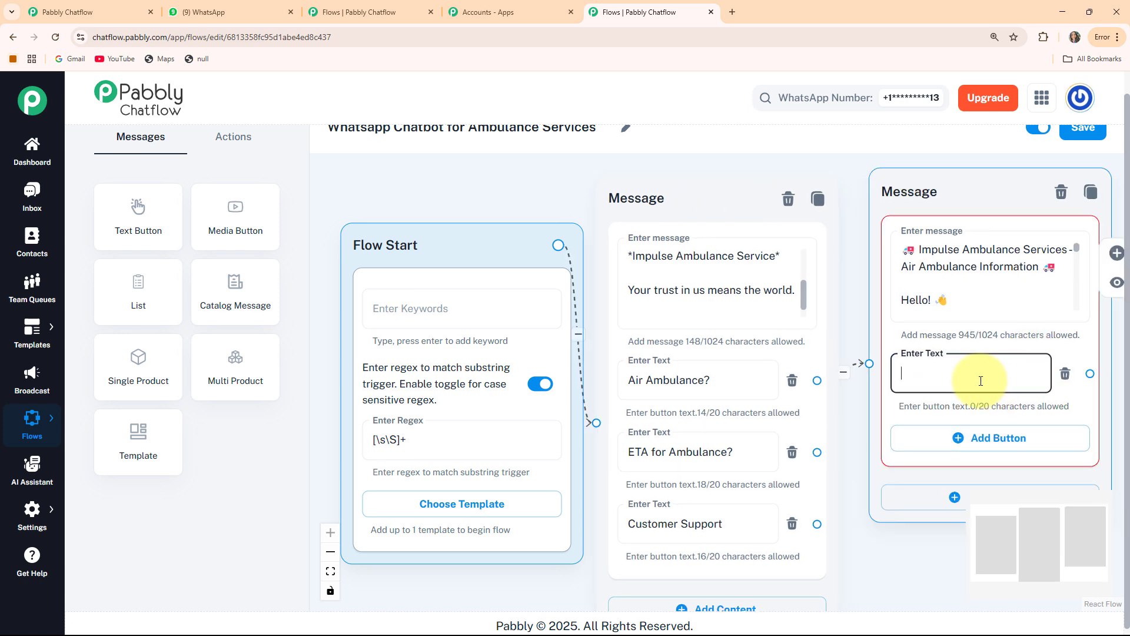
{"action": "type", "text": "pr"}
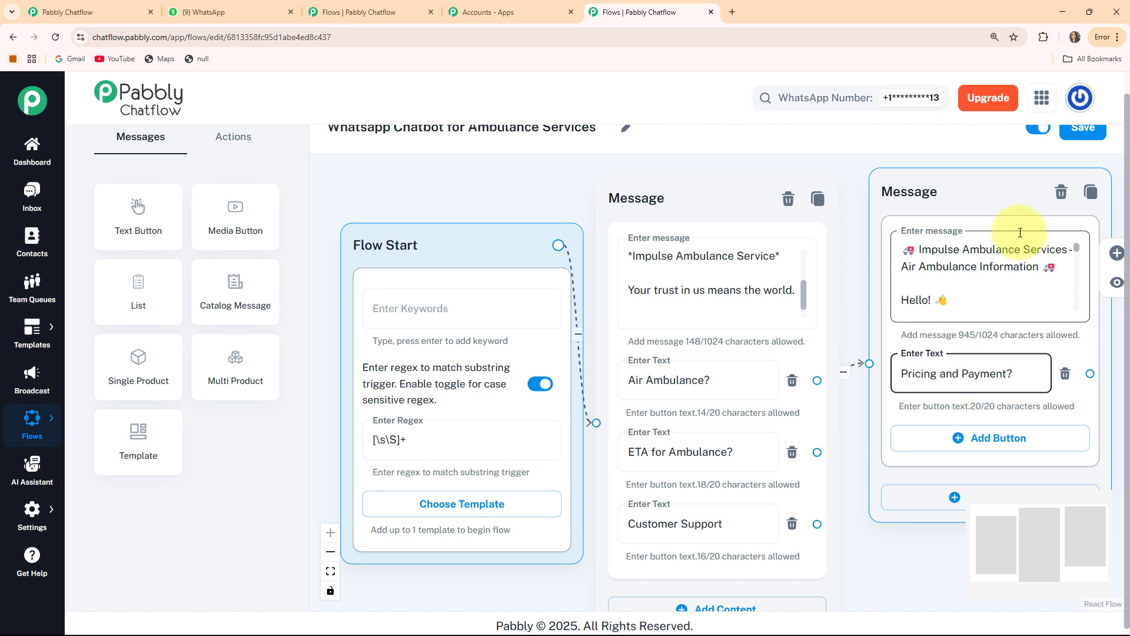
{"action": "left_click_drag", "start_coordinate": [976, 200], "coordinate": [954, 197]}
{"action": "left_click_drag", "start_coordinate": [713, 215], "coordinate": [696, 213]}
{"action": "left_click_drag", "start_coordinate": [894, 191], "coordinate": [875, 192]}
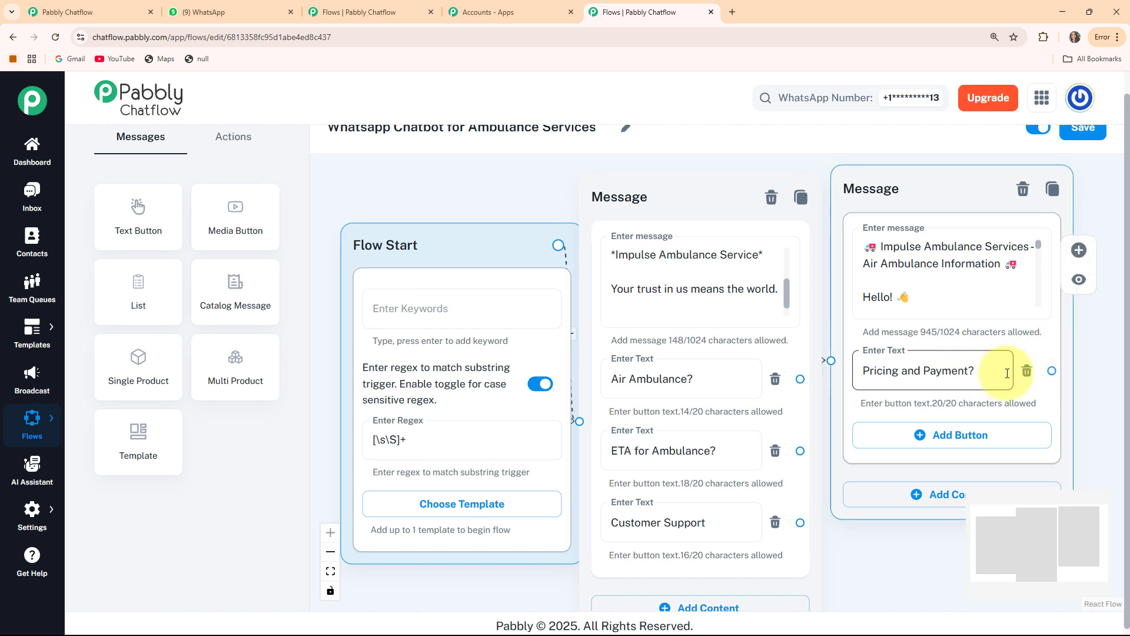
Step: Add a text button message with the air ambulance cost and 24/7 availability, connect the "Pricing and Payment?" button to it, and save
{"action": "left_click", "coordinate": [144, 225]}
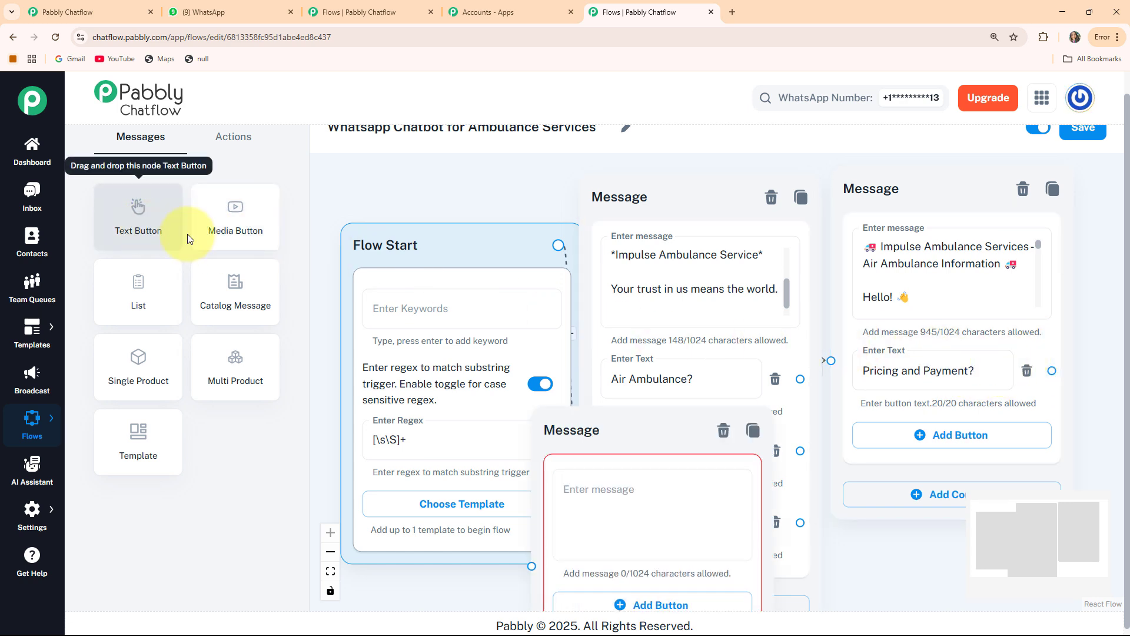
{"action": "left_click_drag", "start_coordinate": [626, 417], "coordinate": [953, 197]}
{"action": "left_click", "coordinate": [980, 275]}
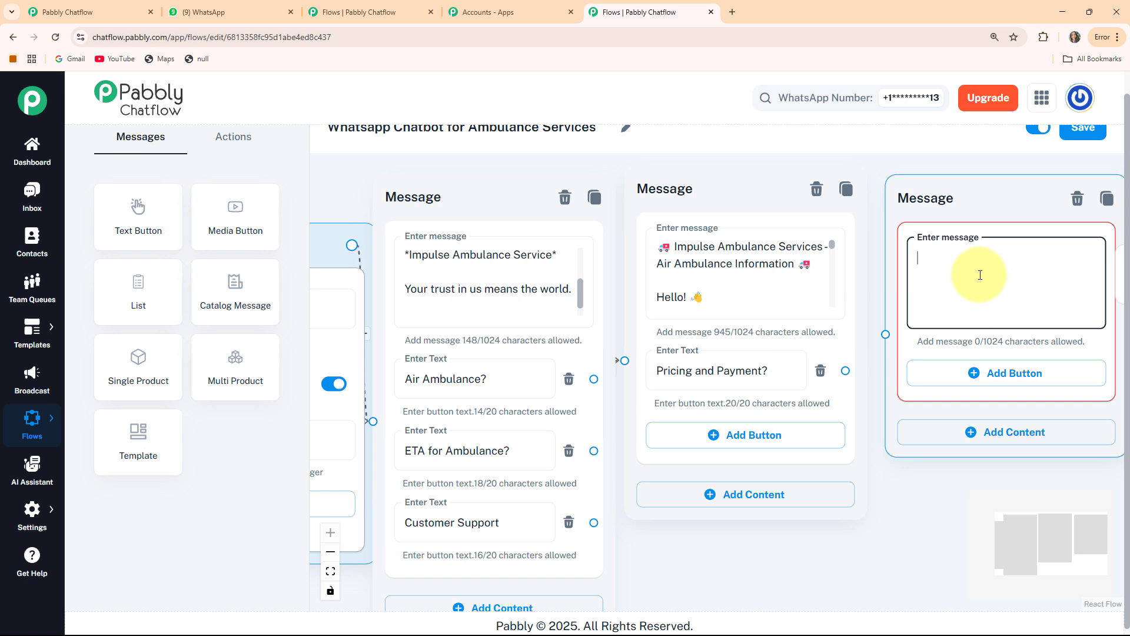
{"action": "key", "text": "ctrl+v"}
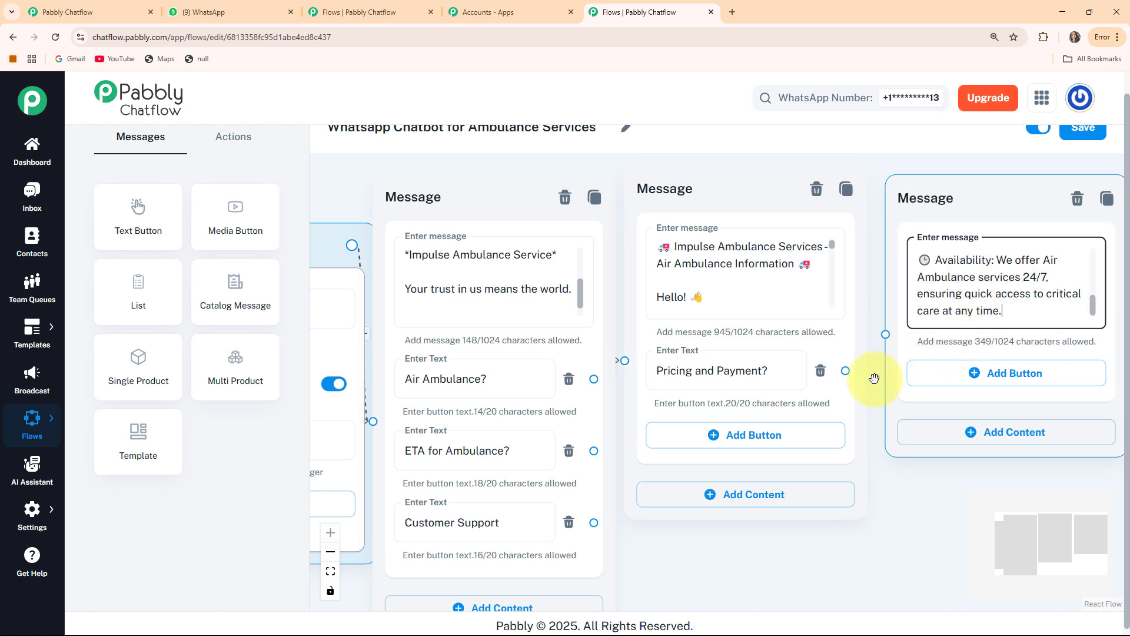
{"action": "left_click", "coordinate": [846, 370]}
{"action": "left_click_drag", "start_coordinate": [847, 370], "coordinate": [884, 334]}
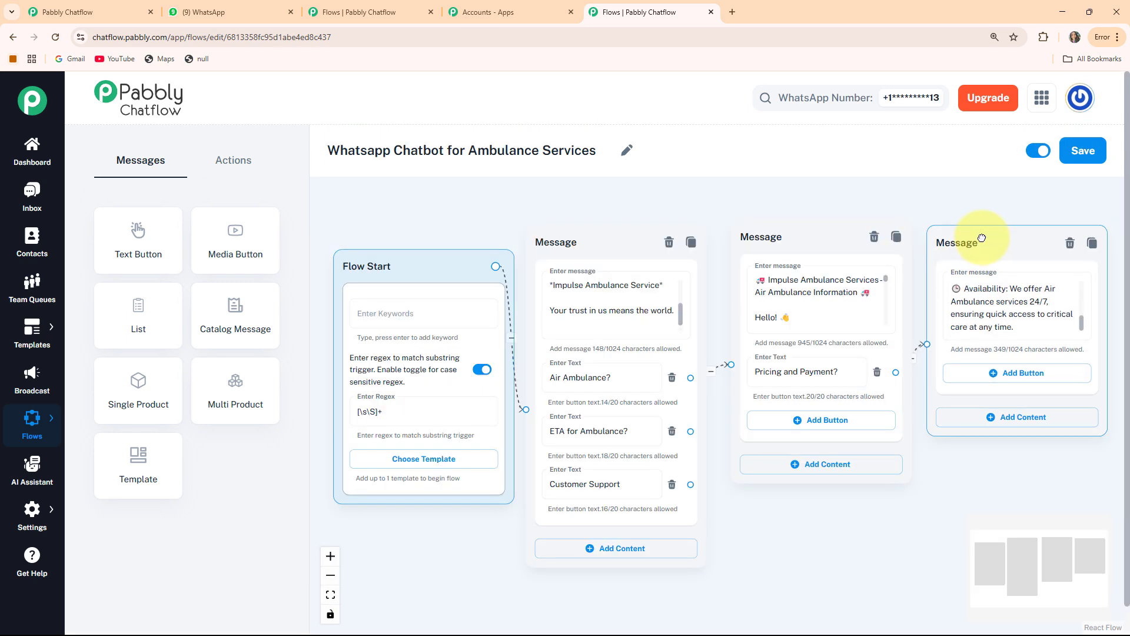
{"action": "left_click", "coordinate": [1087, 155]}
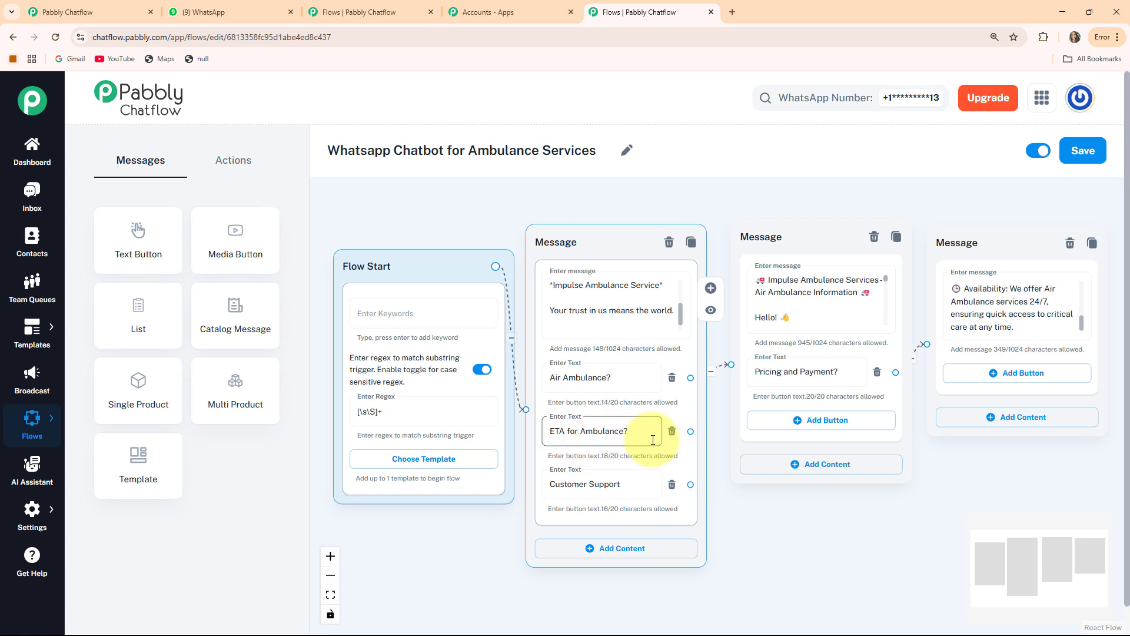
Step: Add a text button message with the Estimated Time of Arrival (ETA) information below the pricing message, and connect "ETA for Ambulance?" to it
{"action": "left_click_drag", "start_coordinate": [784, 242], "coordinate": [776, 225]}
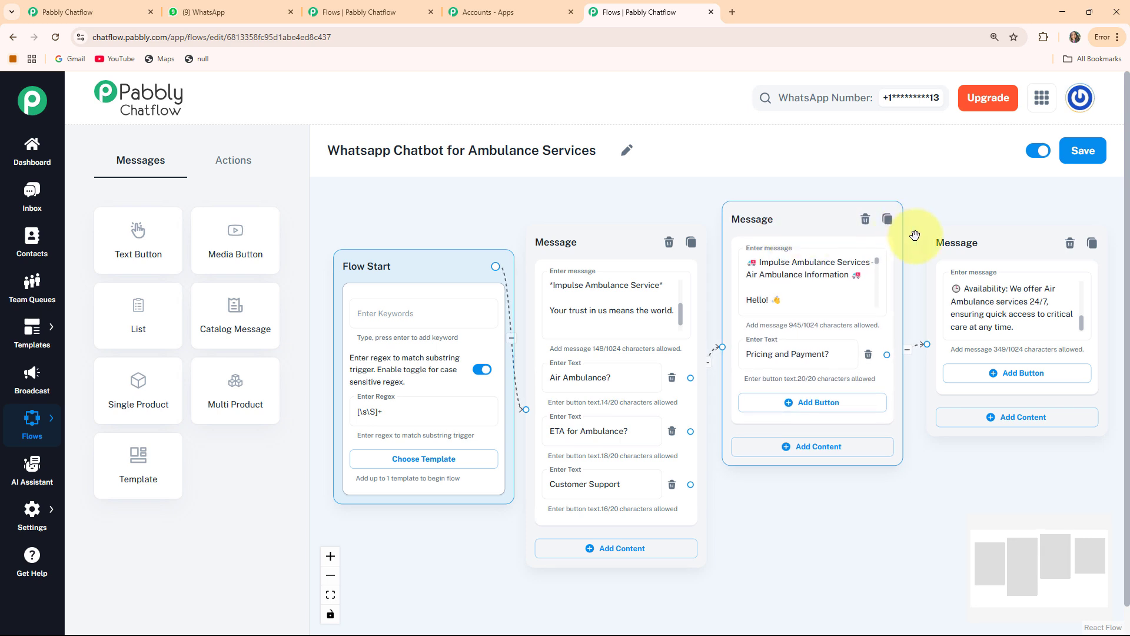
{"action": "left_click_drag", "start_coordinate": [949, 232], "coordinate": [950, 199]}
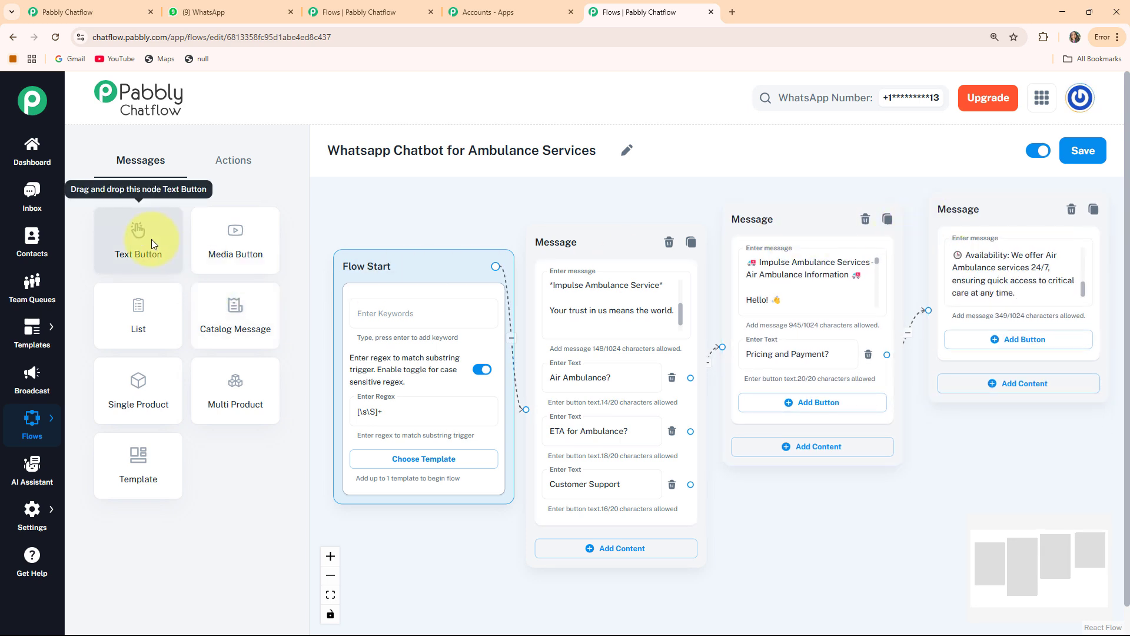
{"action": "left_click", "coordinate": [151, 241]}
{"action": "left_click_drag", "start_coordinate": [613, 462], "coordinate": [782, 411]}
{"action": "left_click", "coordinate": [787, 483]}
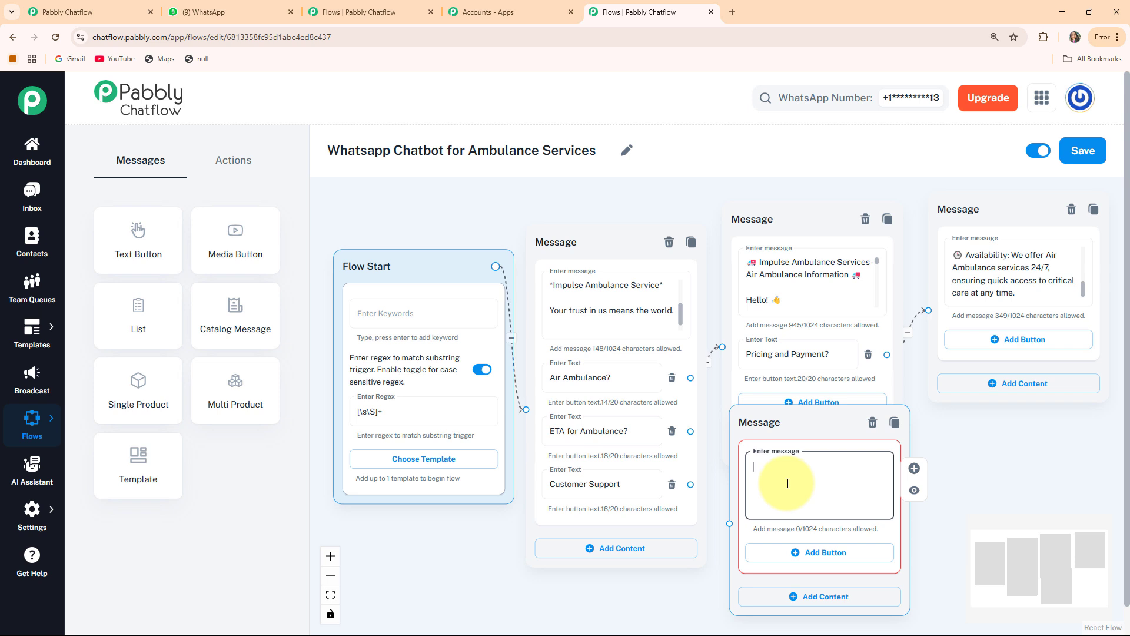
{"action": "key", "text": "ctrl+v"}
{"action": "scroll", "coordinate": [794, 485], "scroll_direction": "up", "scroll_amount": 5}
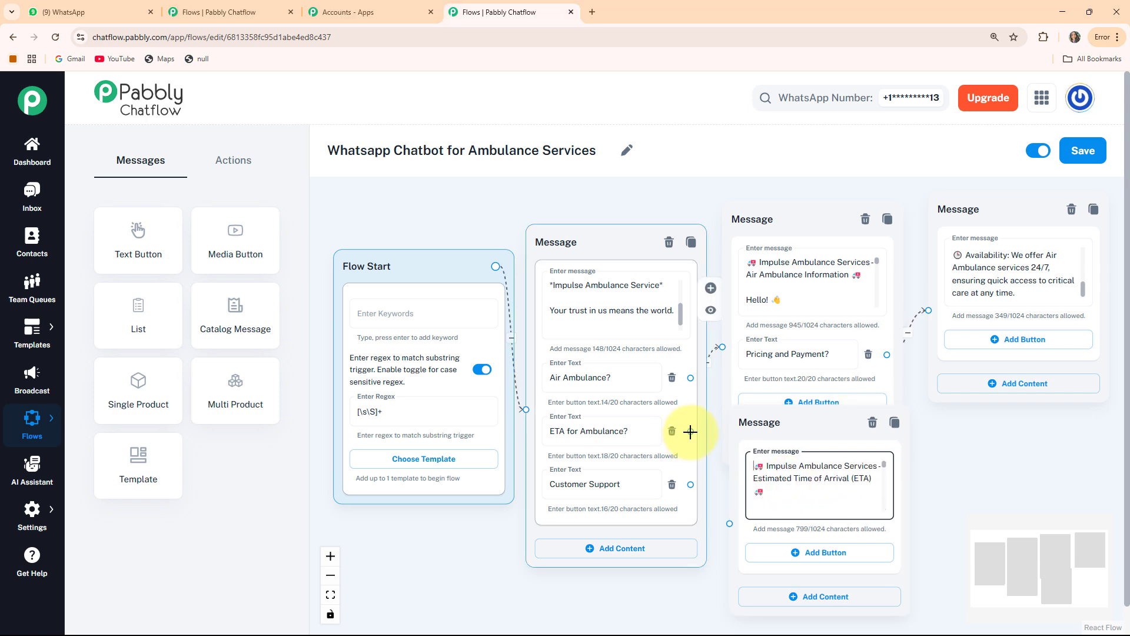
{"action": "left_click_drag", "start_coordinate": [691, 432], "coordinate": [730, 525]}
{"action": "left_click_drag", "start_coordinate": [813, 429], "coordinate": [1015, 435]}
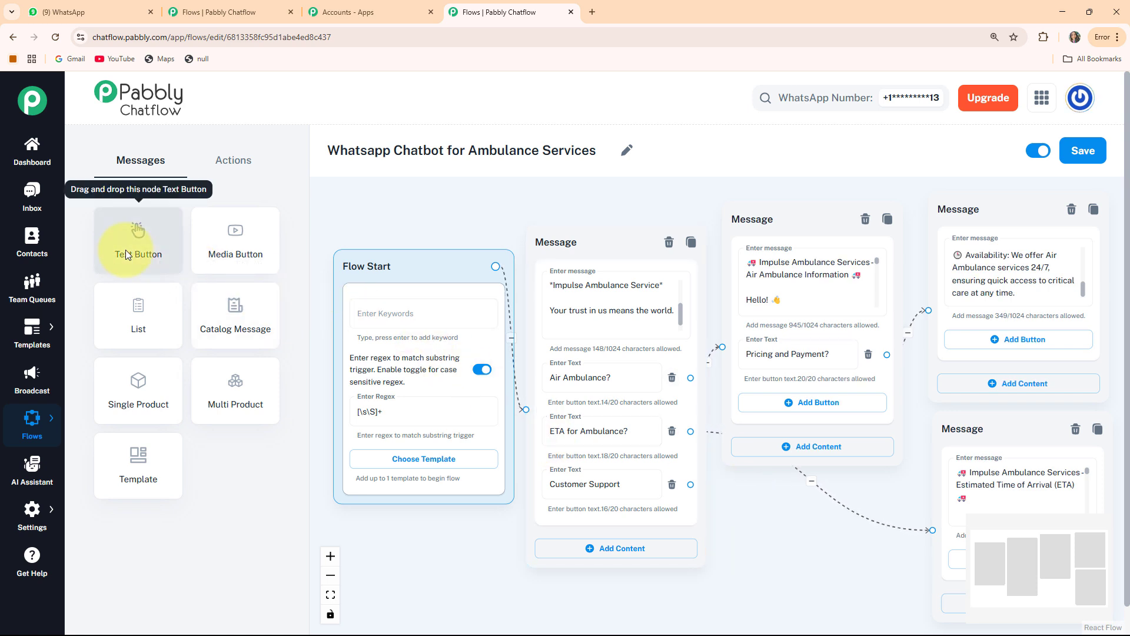
Step: Add a text button message with the customer support contact information, connect the "Customer Support" button to it, and save the flow
{"action": "left_click_drag", "start_coordinate": [125, 250], "coordinate": [785, 499]}
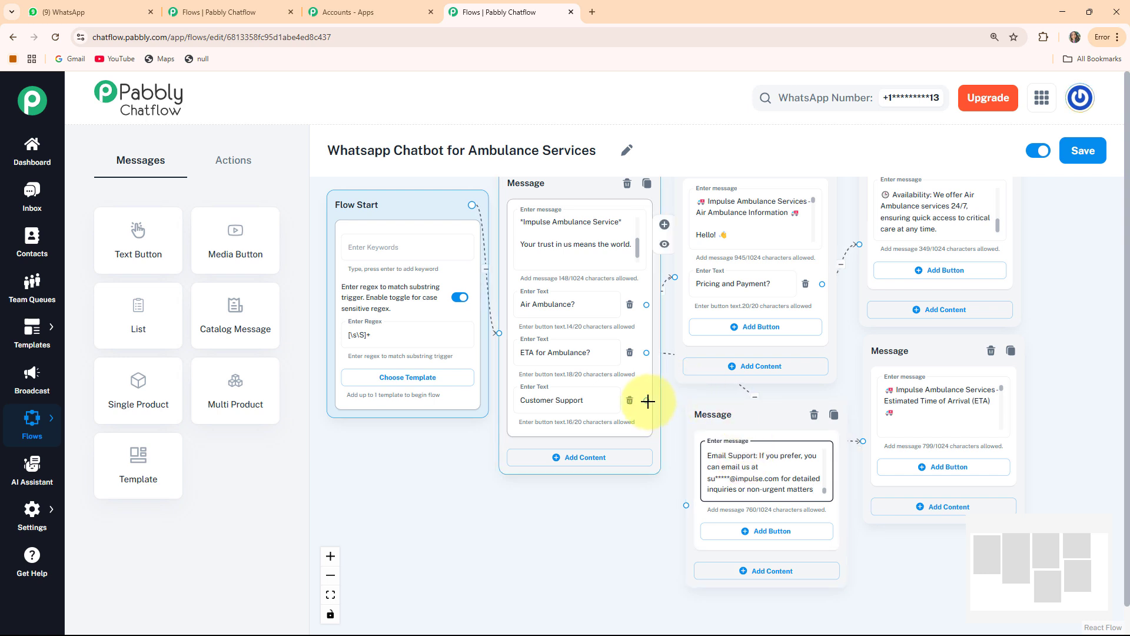
{"action": "left_click_drag", "start_coordinate": [649, 400], "coordinate": [687, 505]}
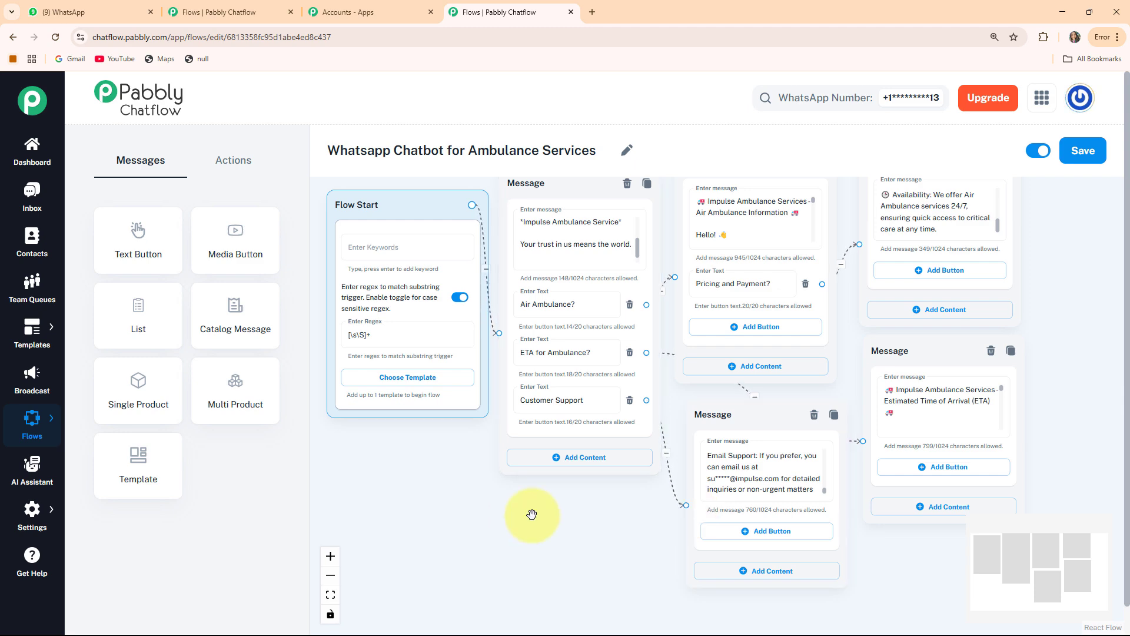
{"action": "scroll", "coordinate": [532, 515], "scroll_direction": "up", "scroll_amount": 1}
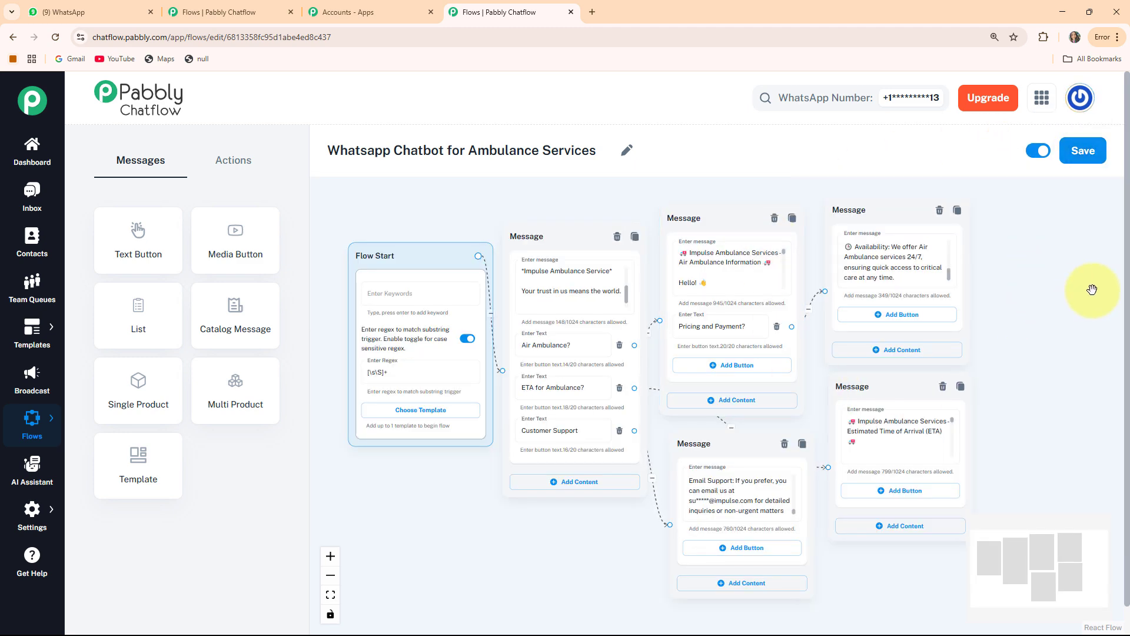
{"action": "left_click", "coordinate": [1091, 161]}
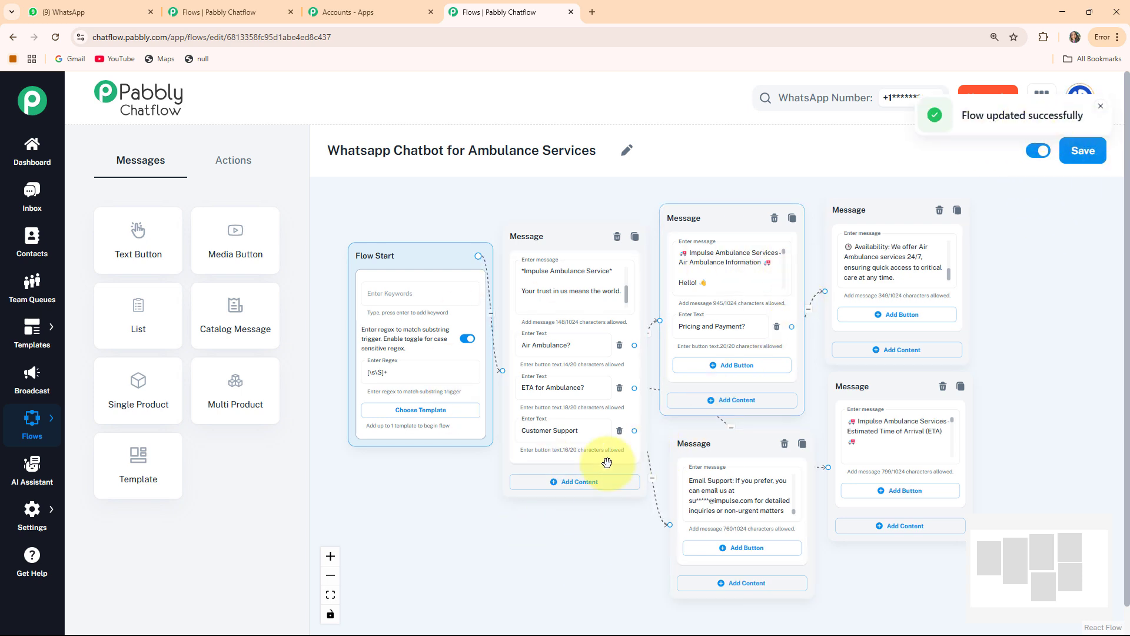
{"action": "scroll", "coordinate": [559, 493], "scroll_direction": "down", "scroll_amount": 1}
{"action": "scroll", "coordinate": [493, 502], "scroll_direction": "up", "scroll_amount": 1}
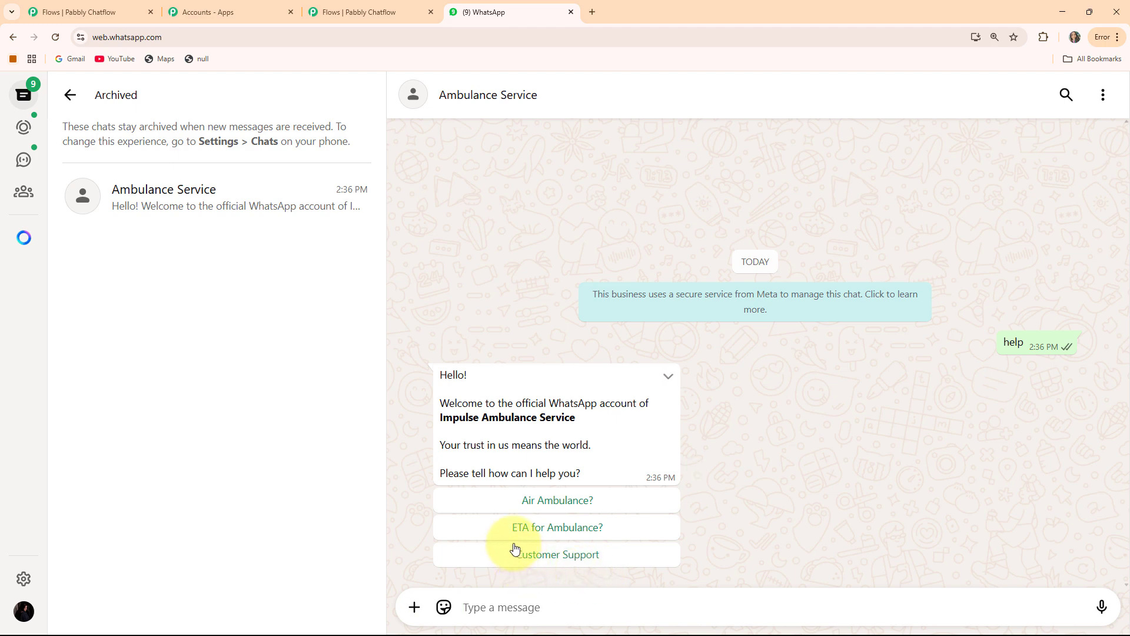
Step: Test the chatbot in the WhatsApp Web chat by choosing "Air Ambulance?", expanding the full reply, and choosing "Pricing and Payment?"
{"action": "left_click", "coordinate": [563, 499]}
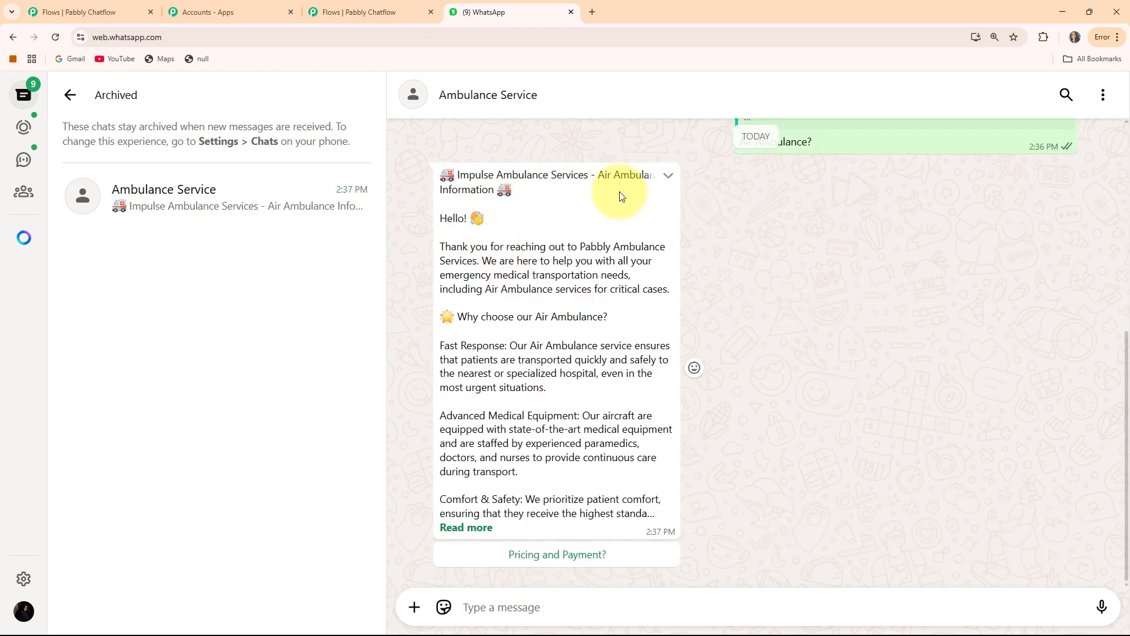
{"action": "left_click", "coordinate": [478, 528]}
{"action": "scroll", "coordinate": [565, 500], "scroll_direction": "down", "scroll_amount": 3}
{"action": "left_click", "coordinate": [571, 559]}
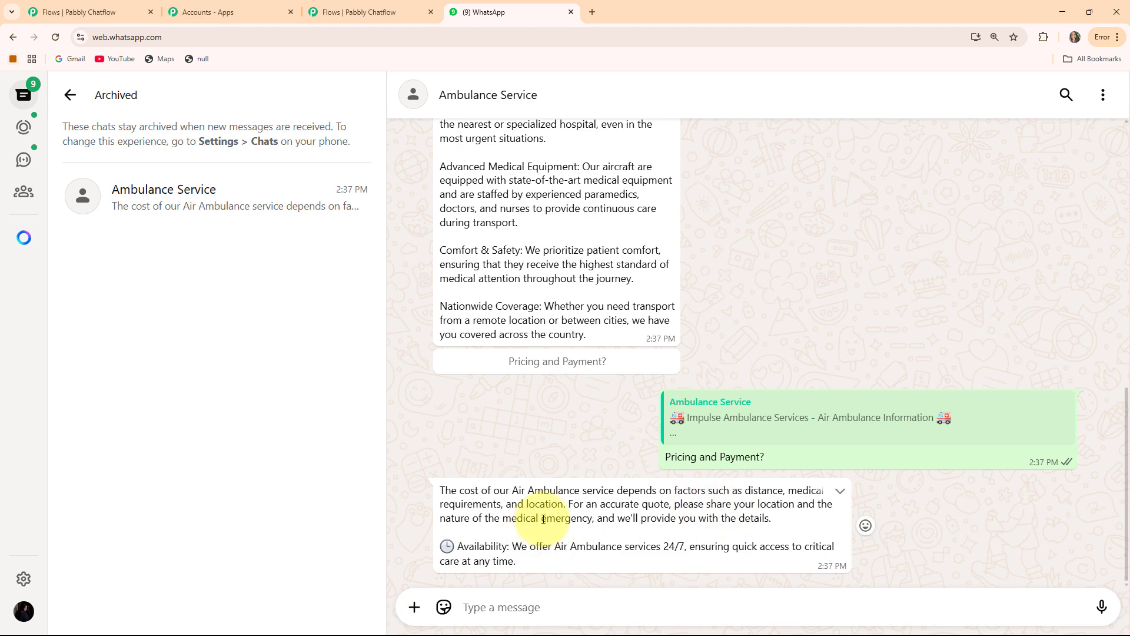
Step: Review the chatbot's air ambulance and pricing replies in the Ambulance Service chat
{"action": "scroll", "coordinate": [607, 386], "scroll_direction": "up", "scroll_amount": 10}
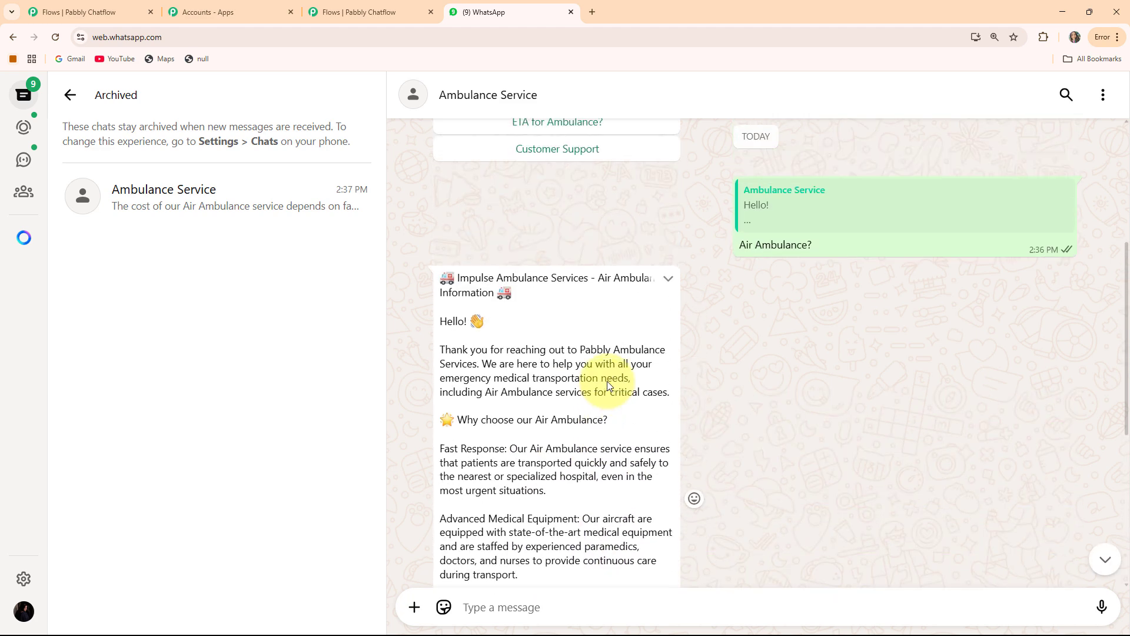
{"action": "scroll", "coordinate": [588, 376], "scroll_direction": "down", "scroll_amount": 8}
{"action": "scroll", "coordinate": [501, 384], "scroll_direction": "up", "scroll_amount": 3}
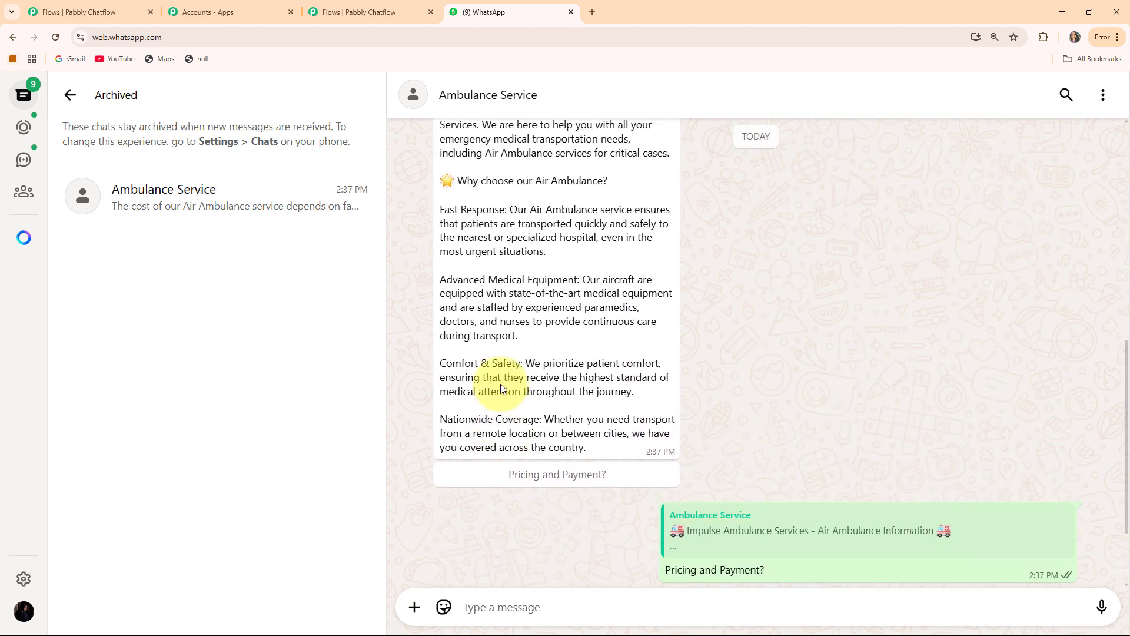
{"action": "scroll", "coordinate": [501, 385], "scroll_direction": "up", "scroll_amount": 1}
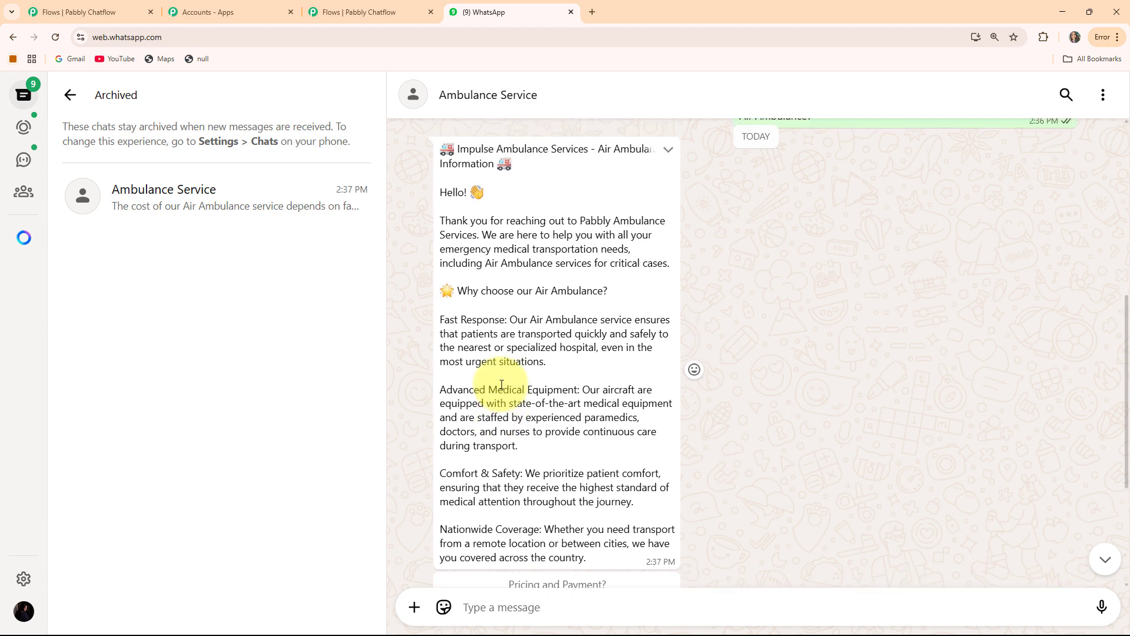
{"action": "scroll", "coordinate": [497, 385], "scroll_direction": "down", "scroll_amount": 4}
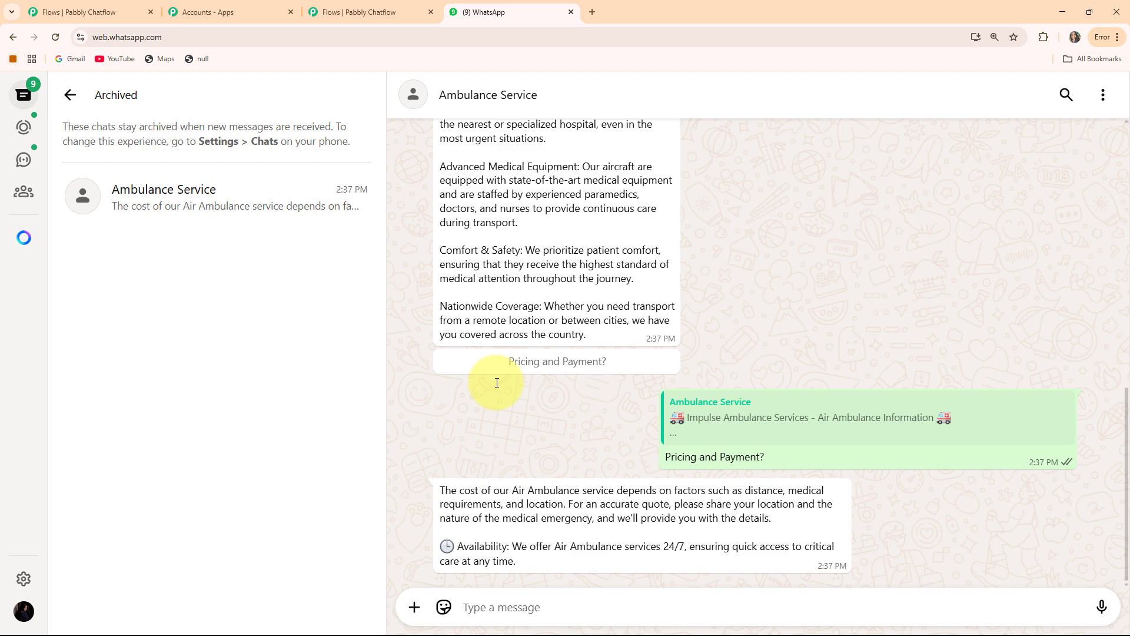
{"action": "scroll", "coordinate": [497, 382], "scroll_direction": "up", "scroll_amount": 3}
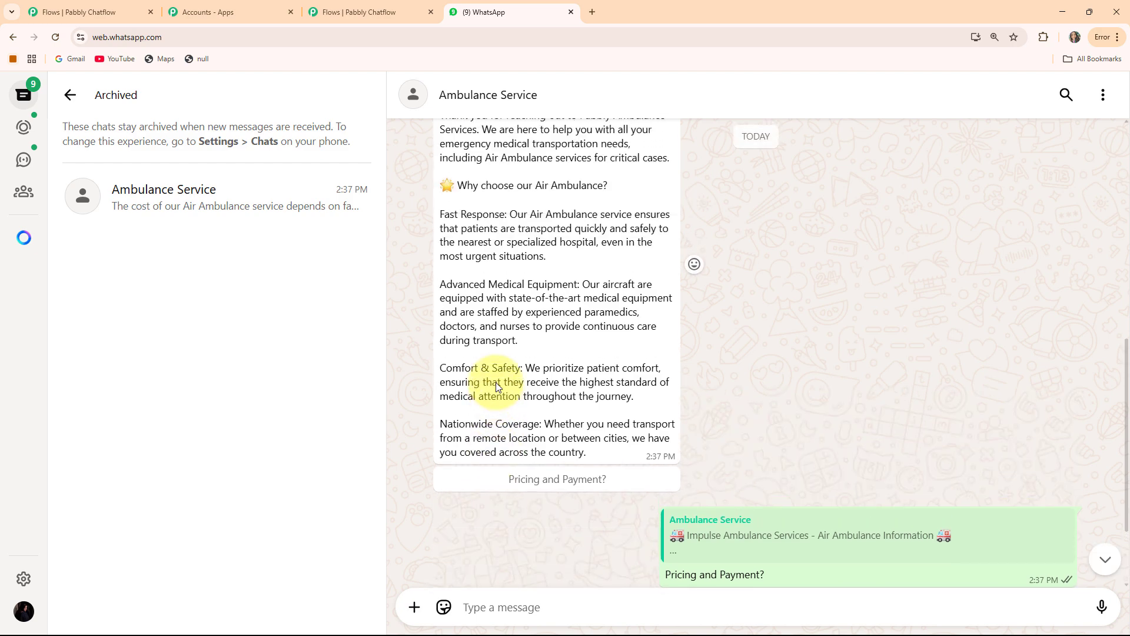